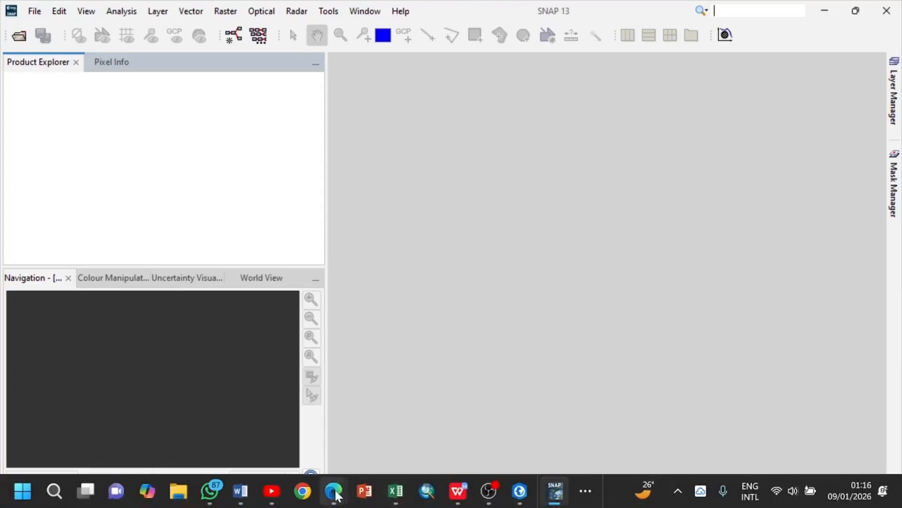
Switch to Microsoft Edge and view the SNAP download option on ESA's STEP download page, then return to SNAP
{"action": "mouse_move", "coordinate": [333, 491]}
{"action": "left_click", "coordinate": [383, 436]}
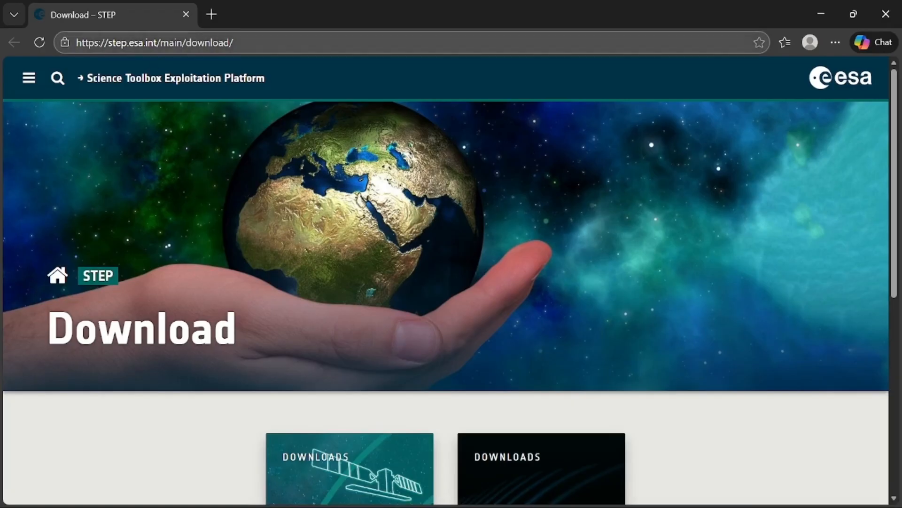
{"action": "scroll", "coordinate": [422, 147], "scroll_direction": "down", "scroll_amount": 6}
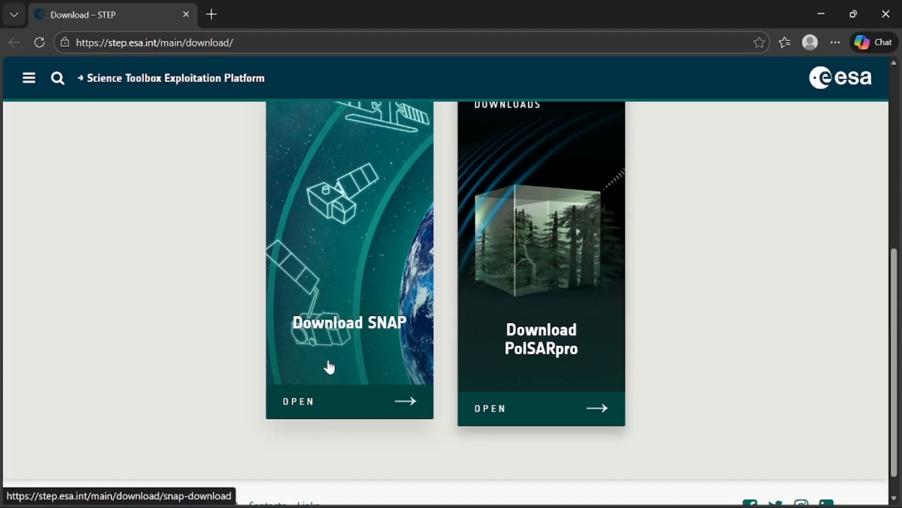
{"action": "left_click", "coordinate": [828, 15]}
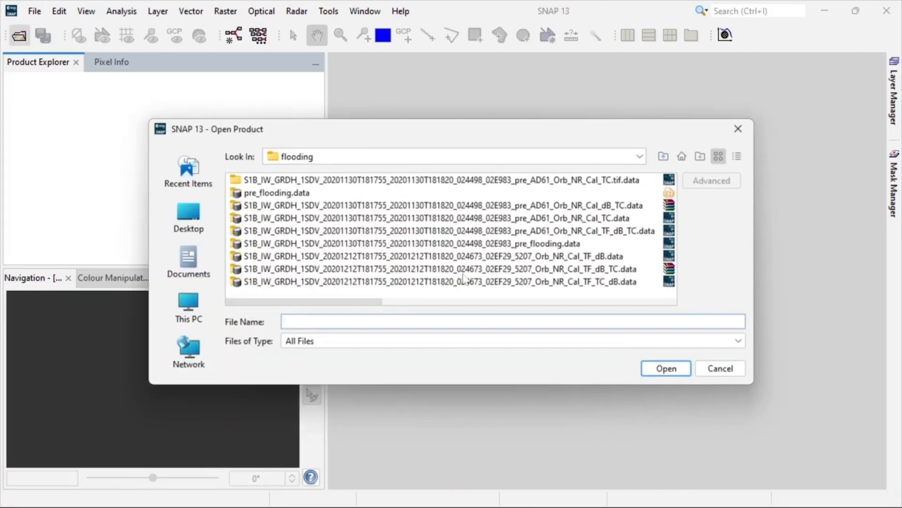
Open the product S1B_IW_GRDH_1SDV_20201212T181755_20201212T181820_024673_02EF29_5207.SAFE.zip from the flooding folder
{"action": "left_click_drag", "start_coordinate": [292, 301], "coordinate": [421, 302]}
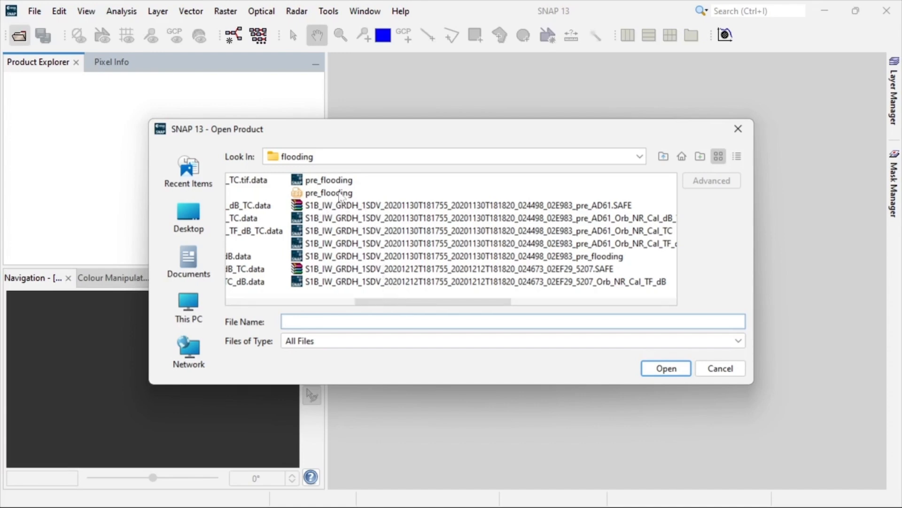
{"action": "left_click", "coordinate": [333, 269]}
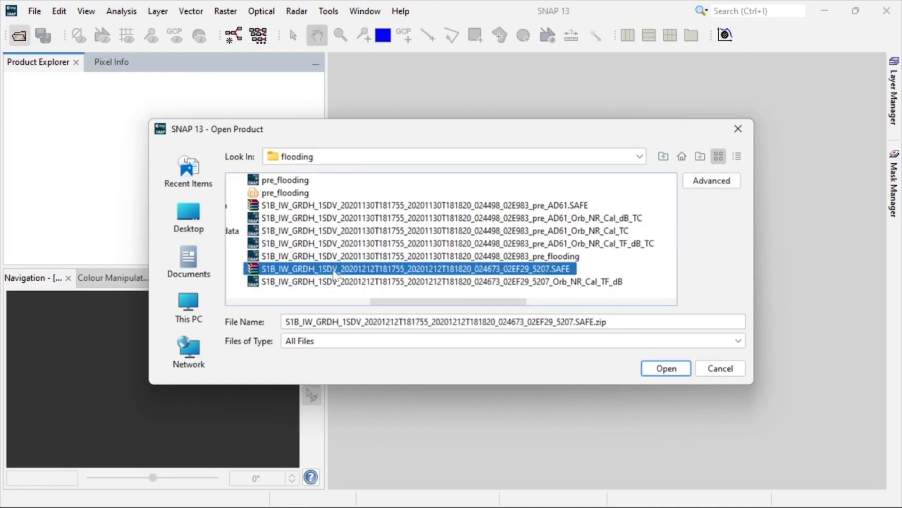
{"action": "left_click", "coordinate": [666, 368]}
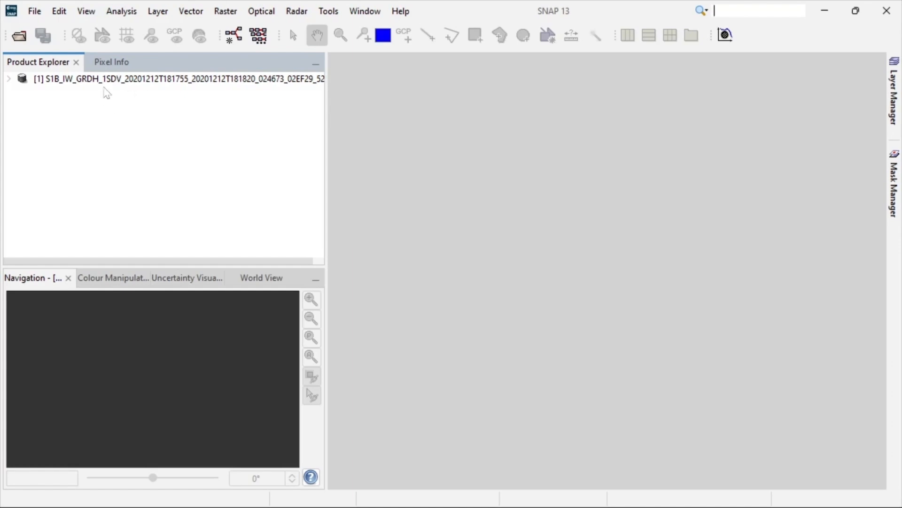
Examine the opened product's Abstracted_Metadata table from start to end and close it
{"action": "left_click", "coordinate": [9, 79]}
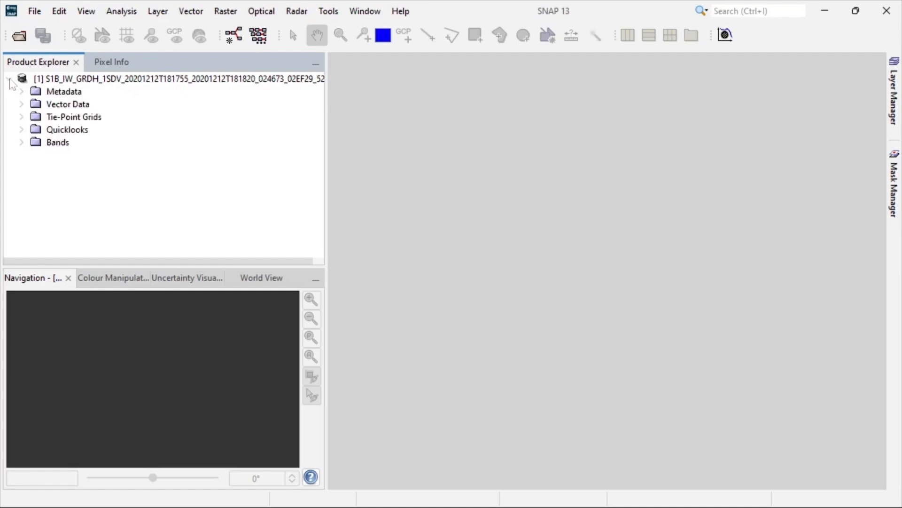
{"action": "left_click", "coordinate": [22, 92]}
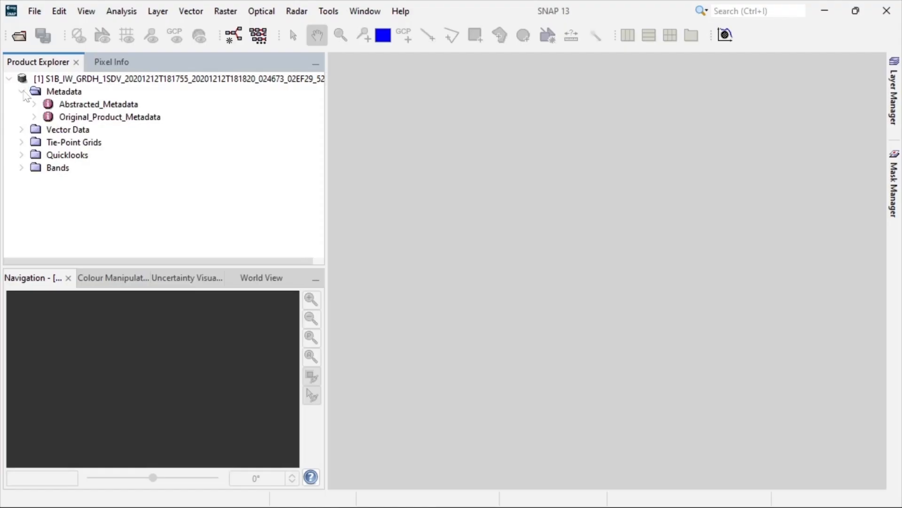
{"action": "left_click", "coordinate": [84, 106]}
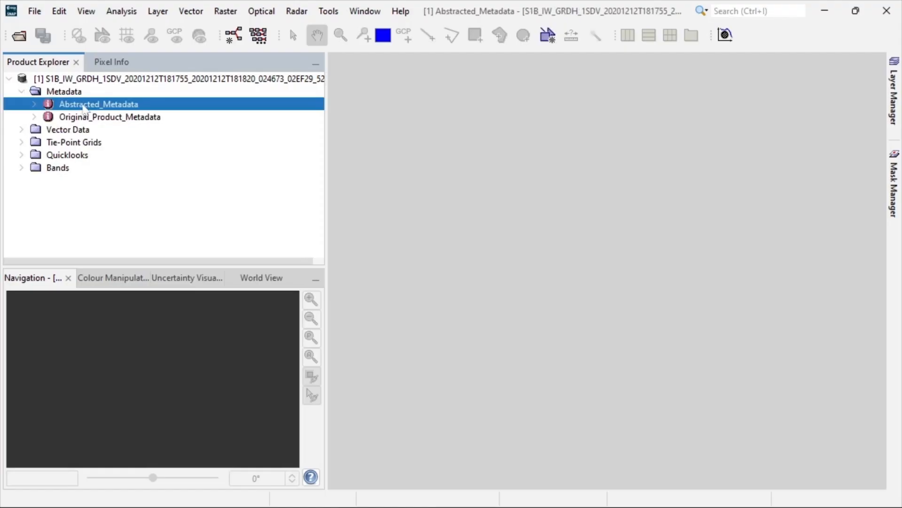
{"action": "double_click", "coordinate": [84, 106]}
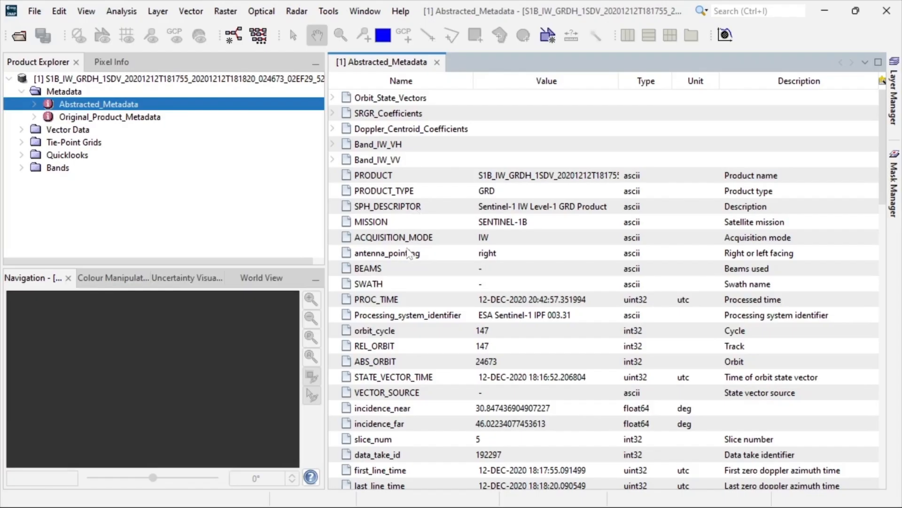
{"action": "scroll", "coordinate": [416, 294], "scroll_direction": "down", "scroll_amount": 20}
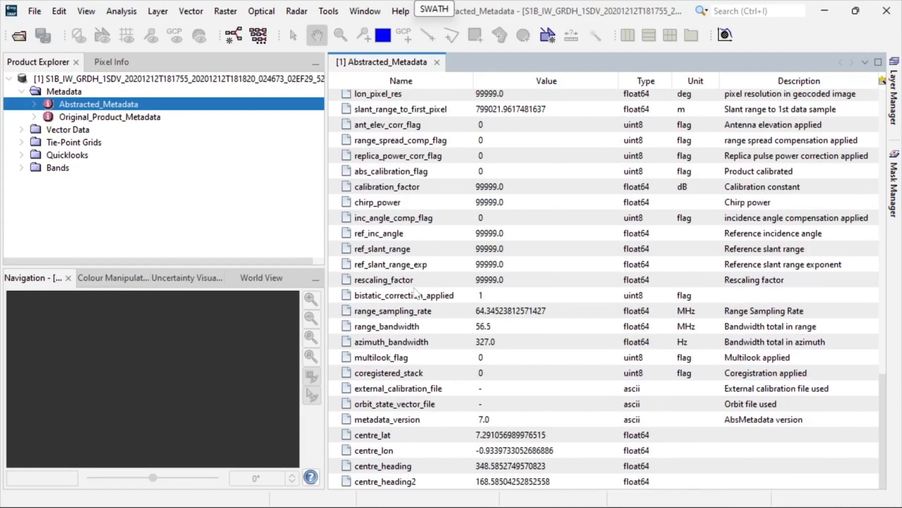
{"action": "scroll", "coordinate": [415, 293], "scroll_direction": "up", "scroll_amount": 20}
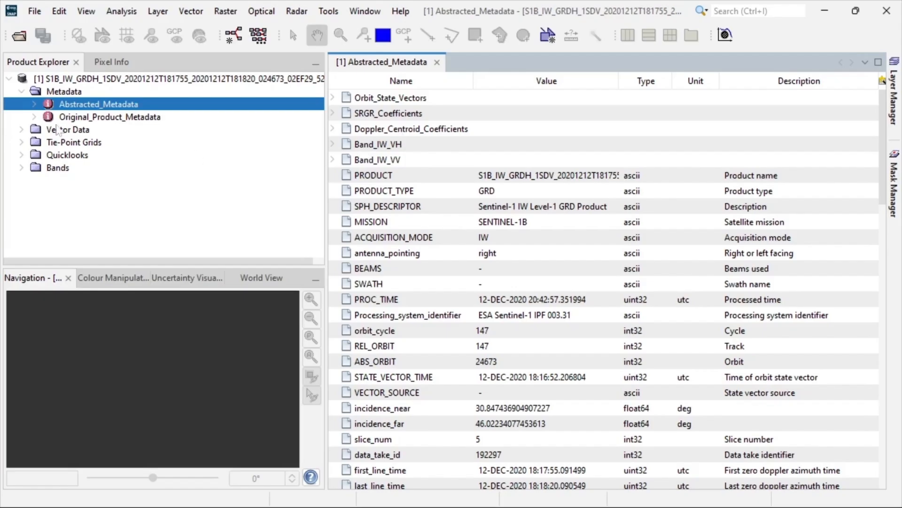
{"action": "left_click", "coordinate": [437, 62]}
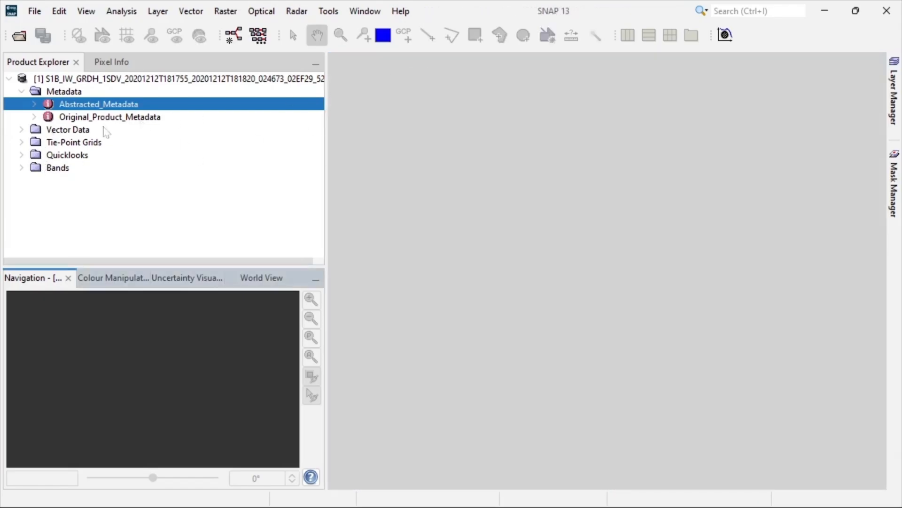
Display the product's Amplitude_VH band and bring the full width of the scene into view
{"action": "left_click", "coordinate": [22, 168]}
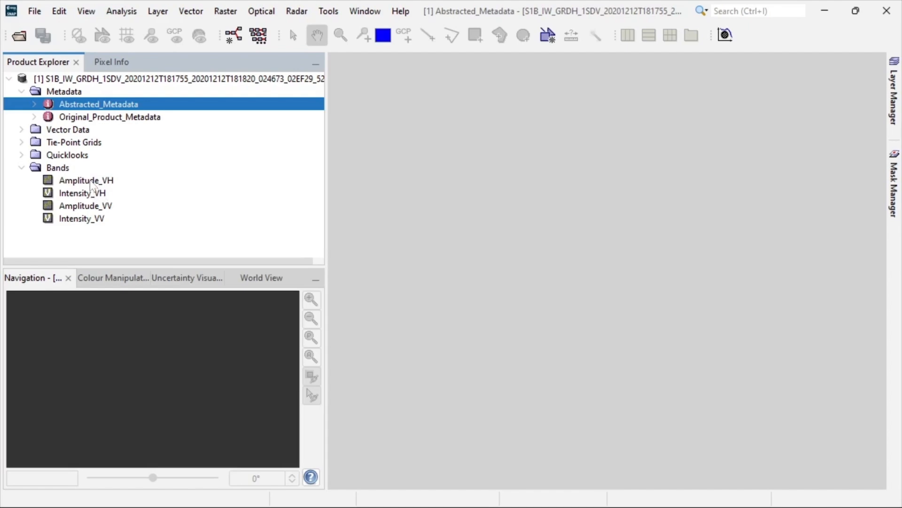
{"action": "double_click", "coordinate": [87, 180]}
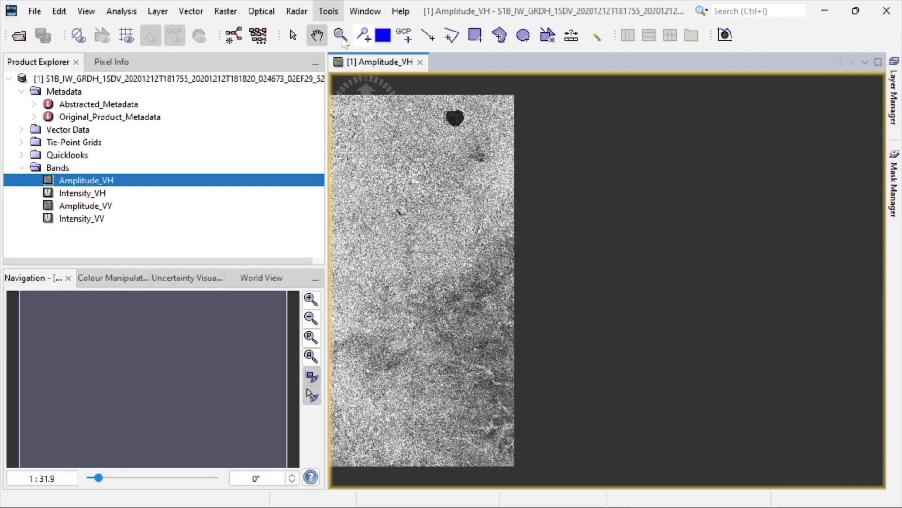
{"action": "left_click_drag", "start_coordinate": [404, 215], "coordinate": [564, 220]}
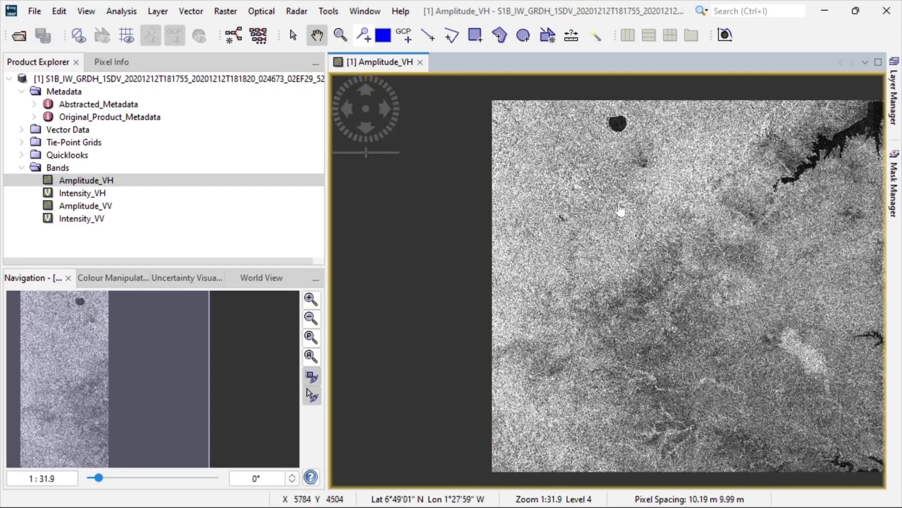
{"action": "left_click_drag", "start_coordinate": [620, 209], "coordinate": [429, 217]}
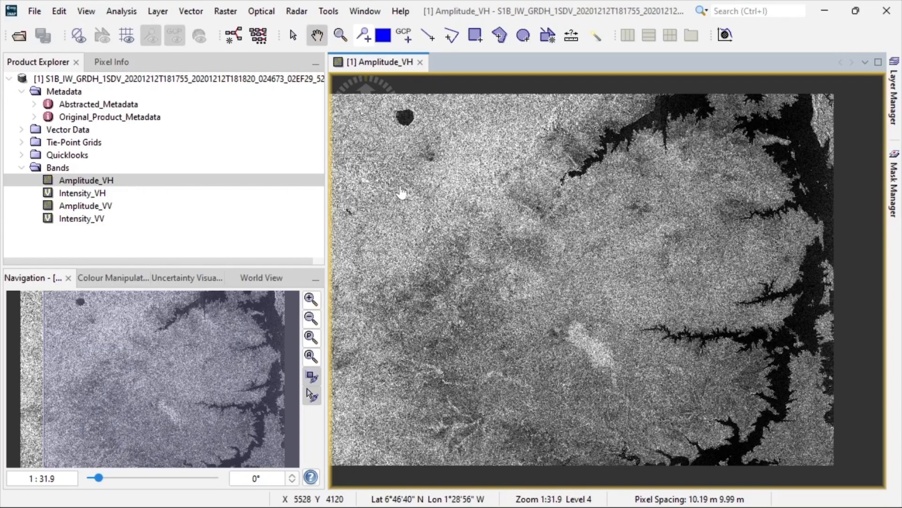
{"action": "left_click", "coordinate": [295, 14]}
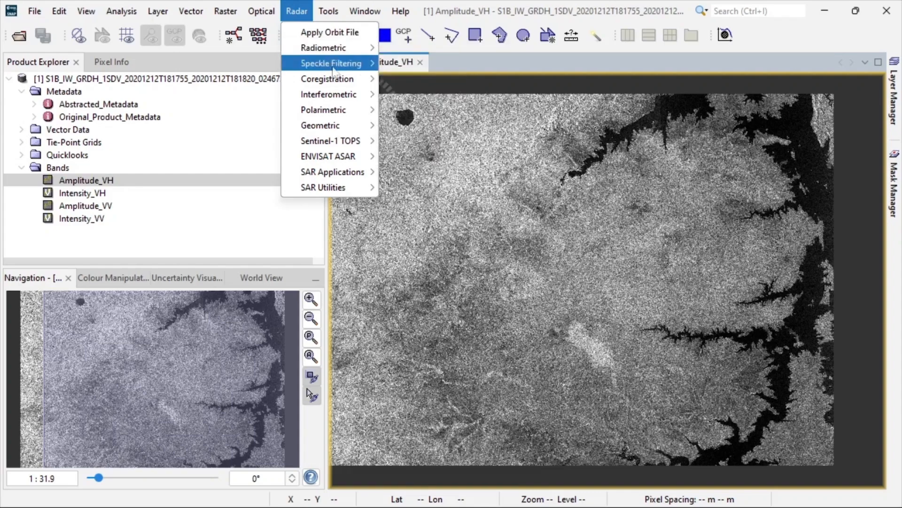
{"action": "mouse_move", "coordinate": [339, 128]}
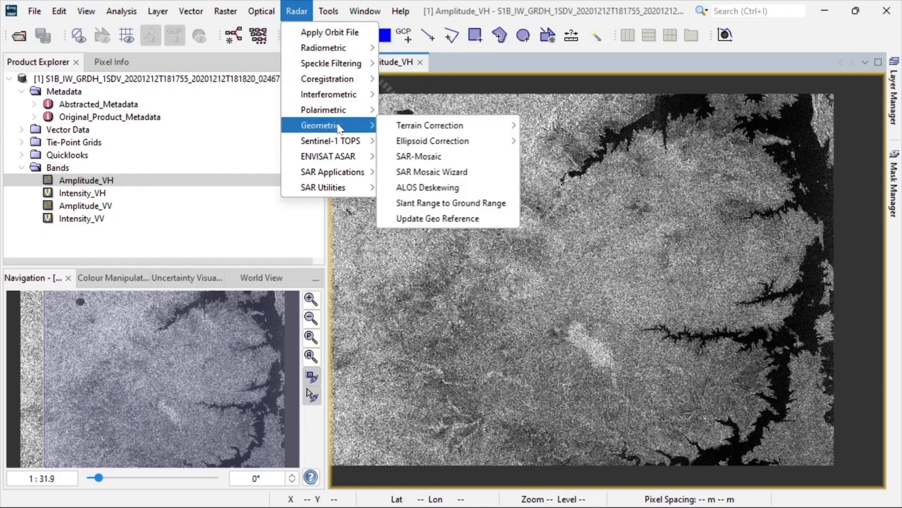
{"action": "mouse_move", "coordinate": [350, 51]}
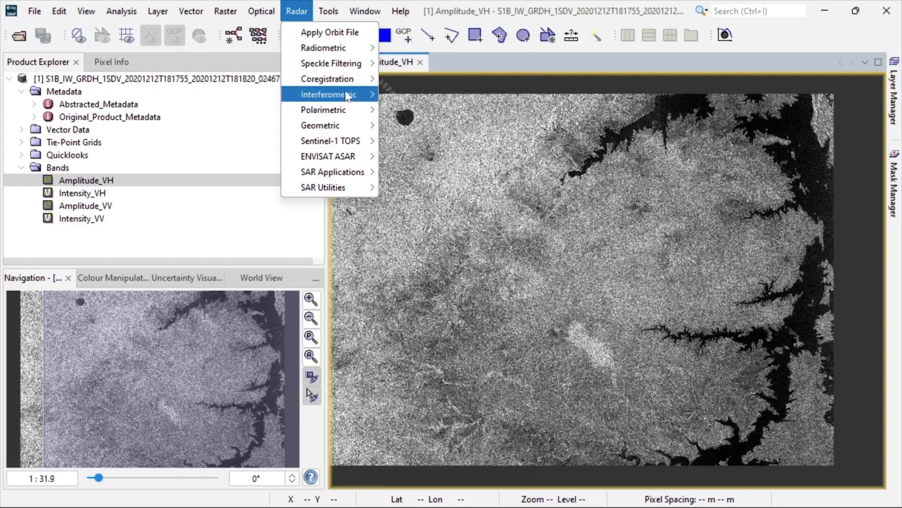
{"action": "mouse_move", "coordinate": [408, 130]}
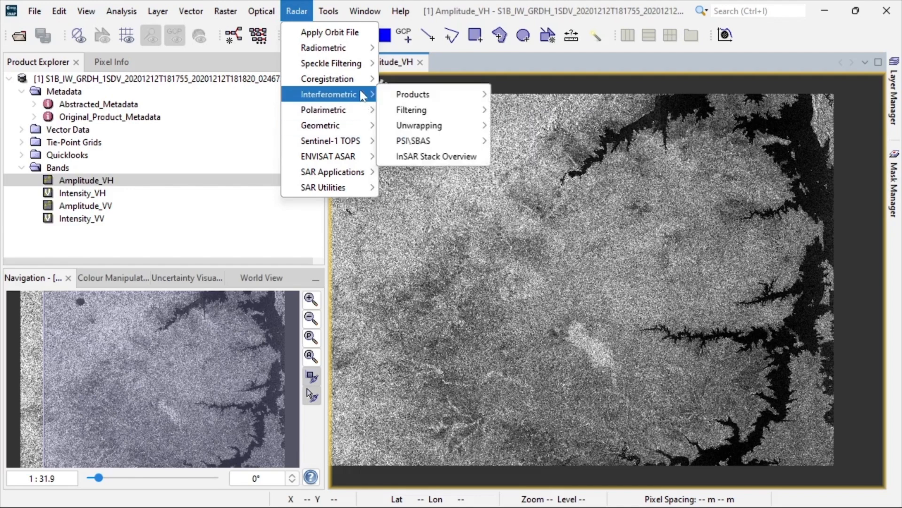
{"action": "mouse_move", "coordinate": [363, 81]}
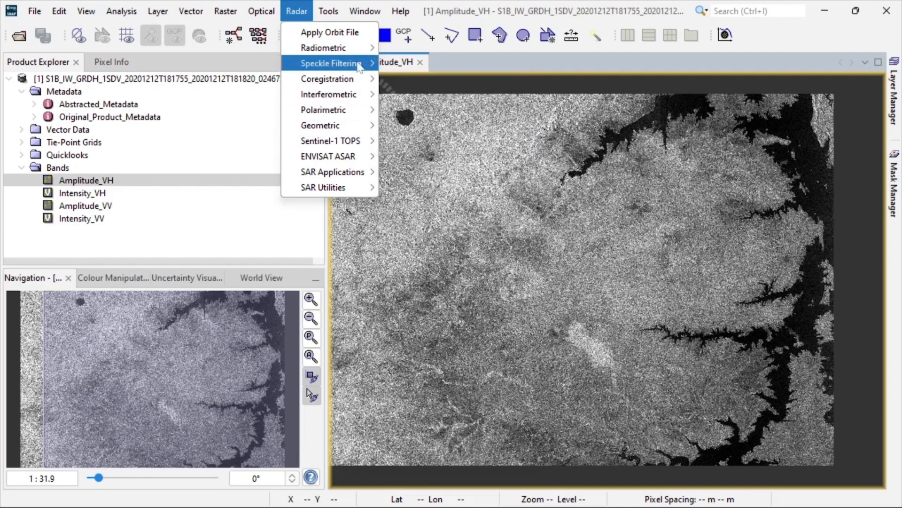
{"action": "mouse_move", "coordinate": [359, 65]}
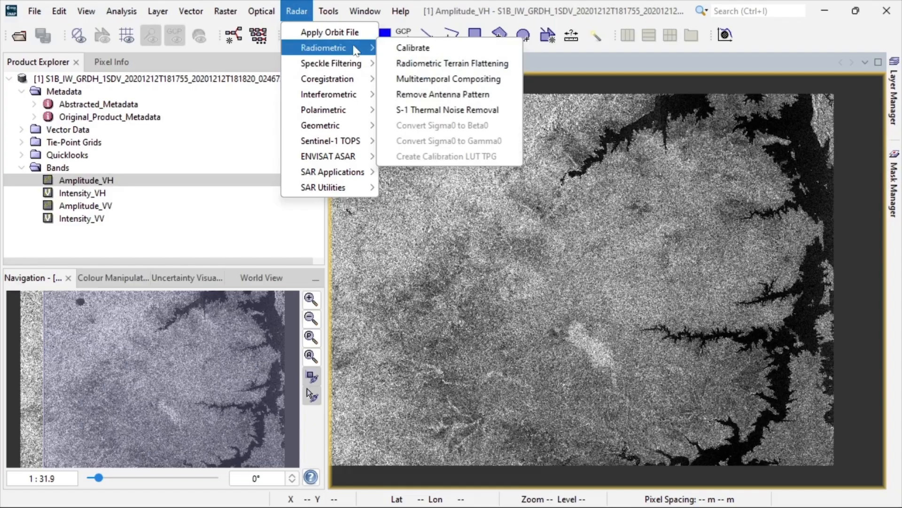
{"action": "mouse_move", "coordinate": [320, 9]}
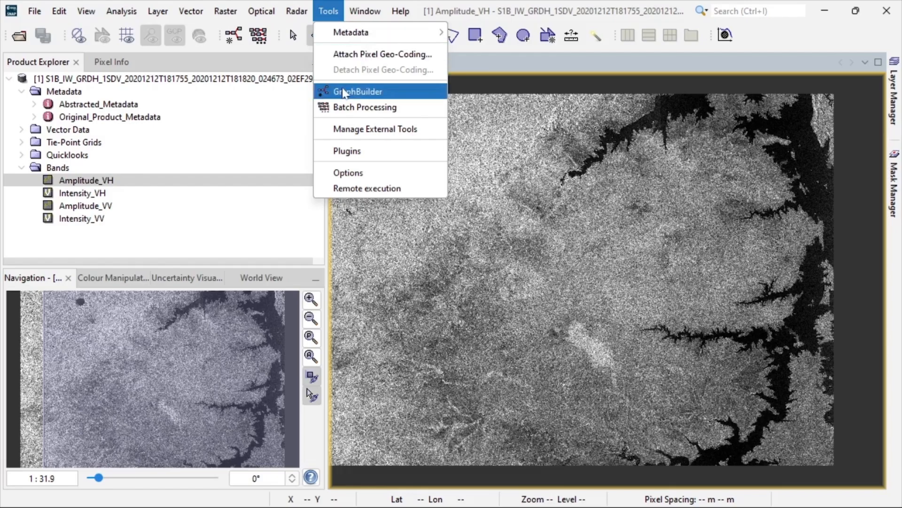
{"action": "left_click", "coordinate": [80, 245]}
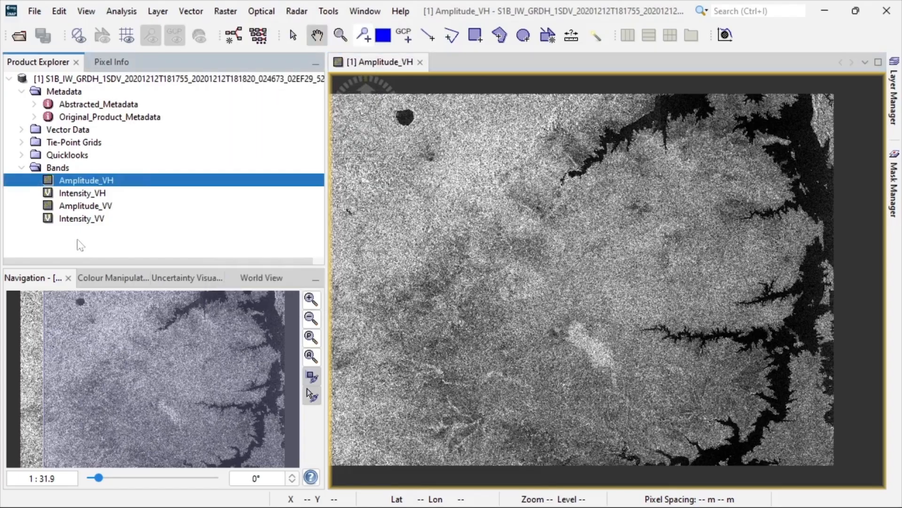
Start a new graph in GraphBuilder and add the radar Apply-Orbit-File operator between the Read and Write nodes
{"action": "left_click", "coordinate": [327, 15]}
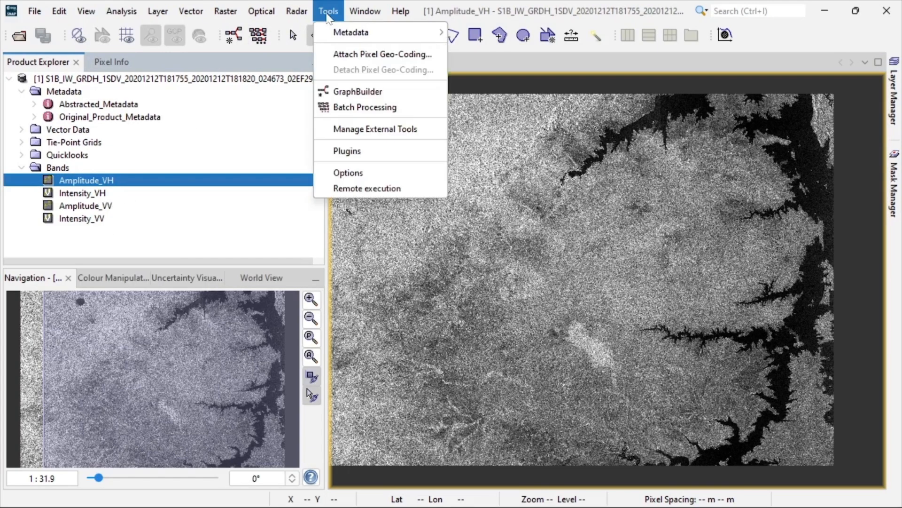
{"action": "left_click", "coordinate": [354, 92]}
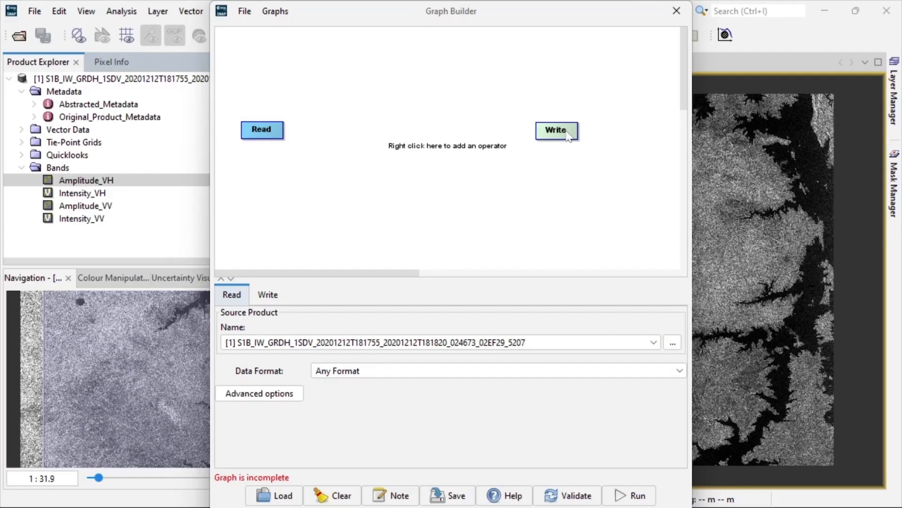
{"action": "right_click", "coordinate": [268, 138]}
{"action": "mouse_move", "coordinate": [293, 148]}
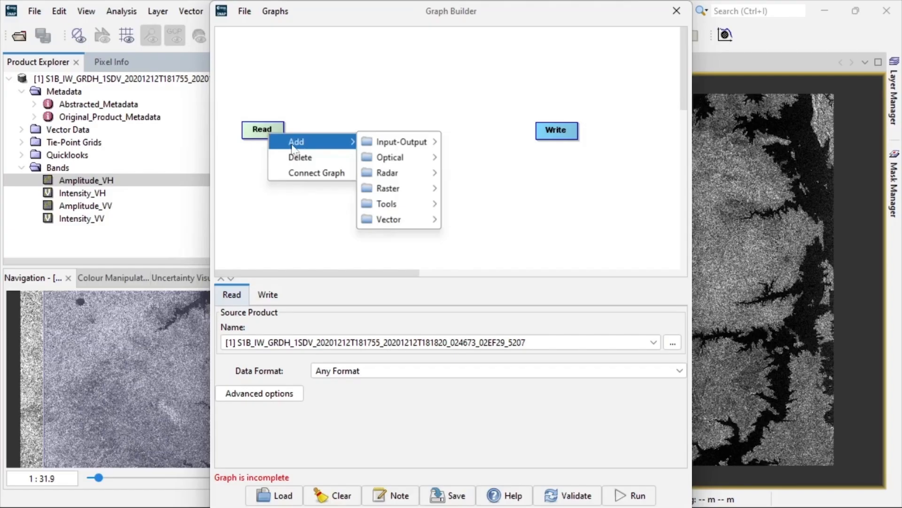
{"action": "mouse_move", "coordinate": [397, 174]}
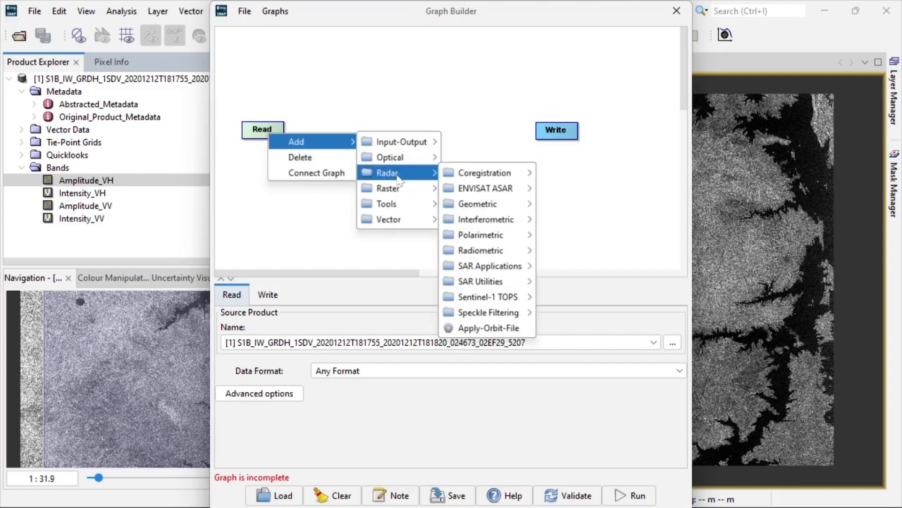
{"action": "mouse_move", "coordinate": [497, 253]}
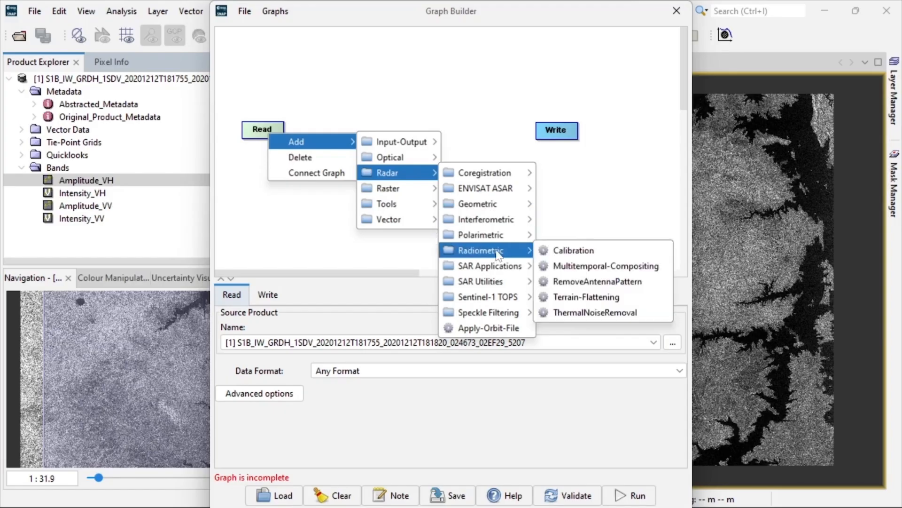
{"action": "mouse_move", "coordinate": [499, 202]}
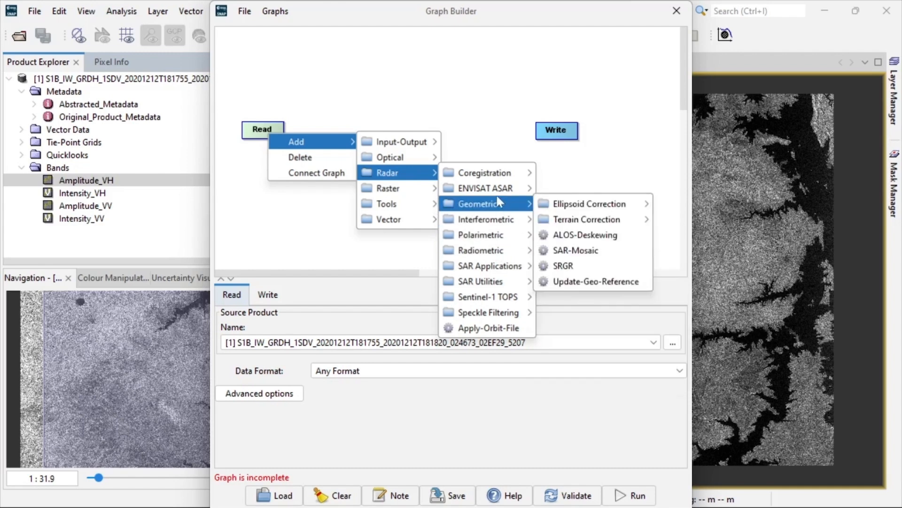
{"action": "mouse_move", "coordinate": [503, 179]}
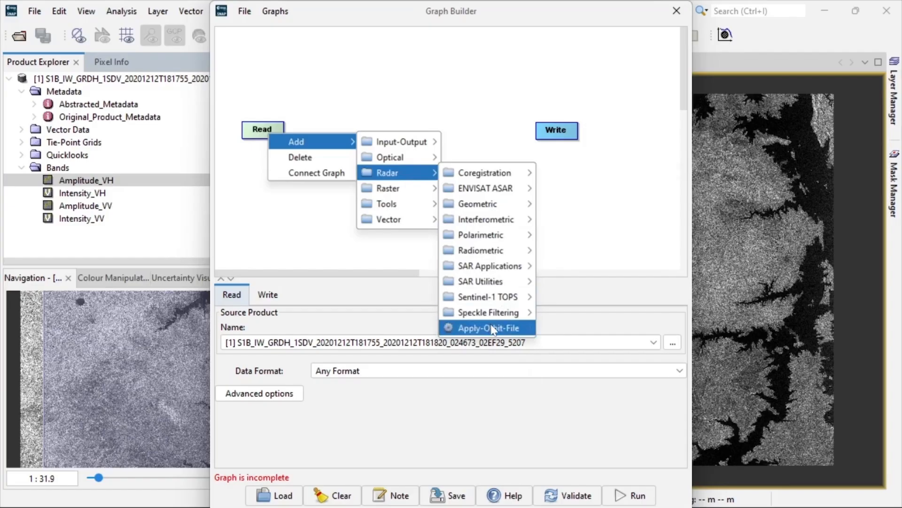
{"action": "left_click", "coordinate": [493, 329]}
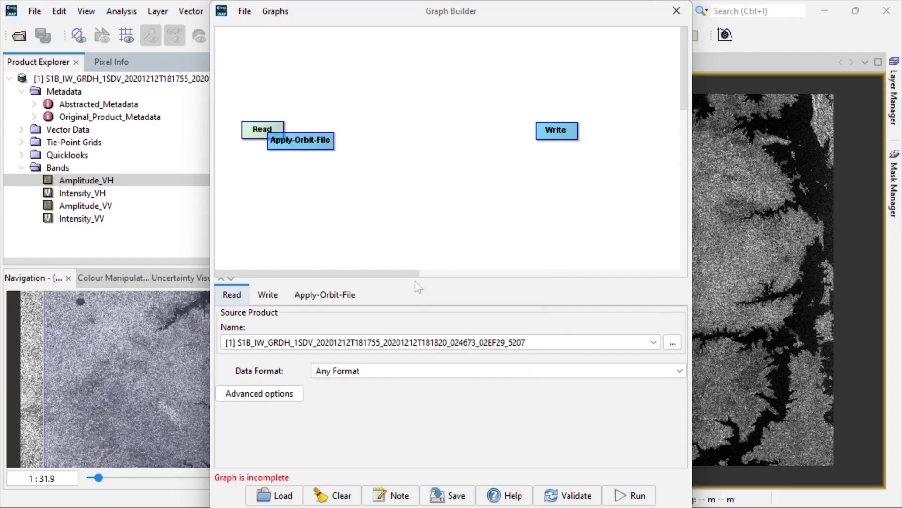
{"action": "left_click_drag", "start_coordinate": [306, 145], "coordinate": [377, 136]}
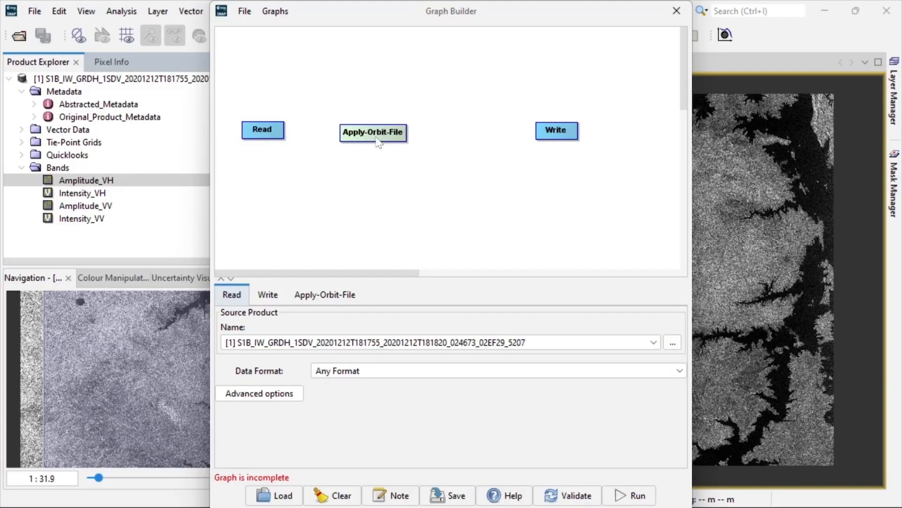
Connect the Read node's output to the Apply-Orbit-File node in the graph
{"action": "mouse_move", "coordinate": [283, 129]}
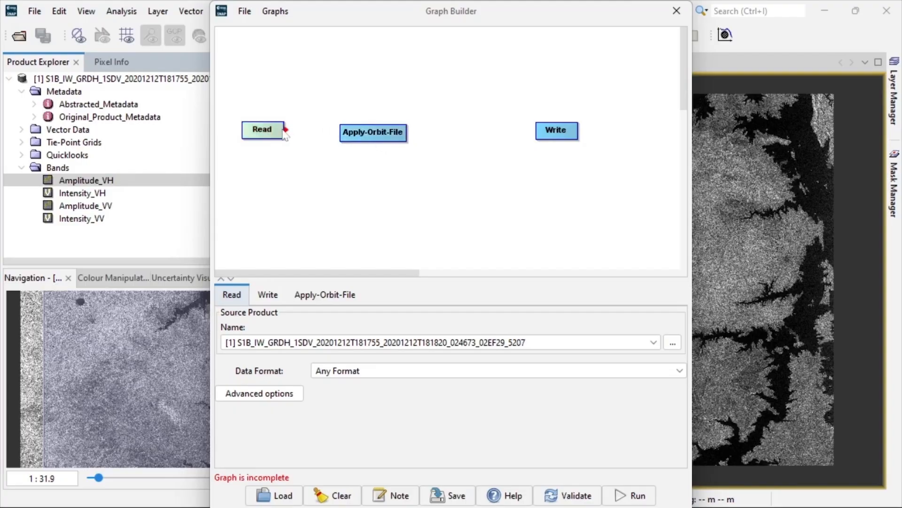
{"action": "left_click_drag", "start_coordinate": [284, 131], "coordinate": [354, 137]}
{"action": "left_click_drag", "start_coordinate": [352, 134], "coordinate": [352, 134]}
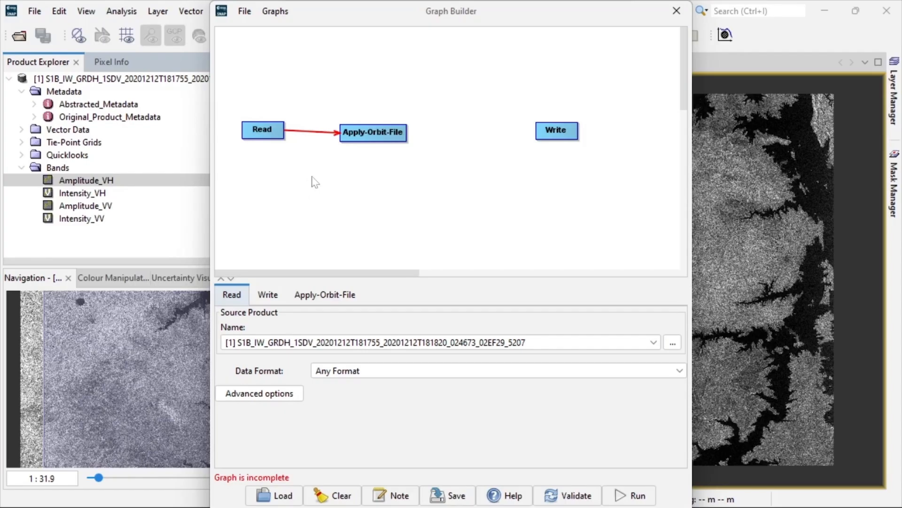
Add the radar radiometric ThermalNoiseRemoval operator beside Apply-Orbit-File and connect Apply-Orbit-File to it
{"action": "right_click", "coordinate": [372, 135]}
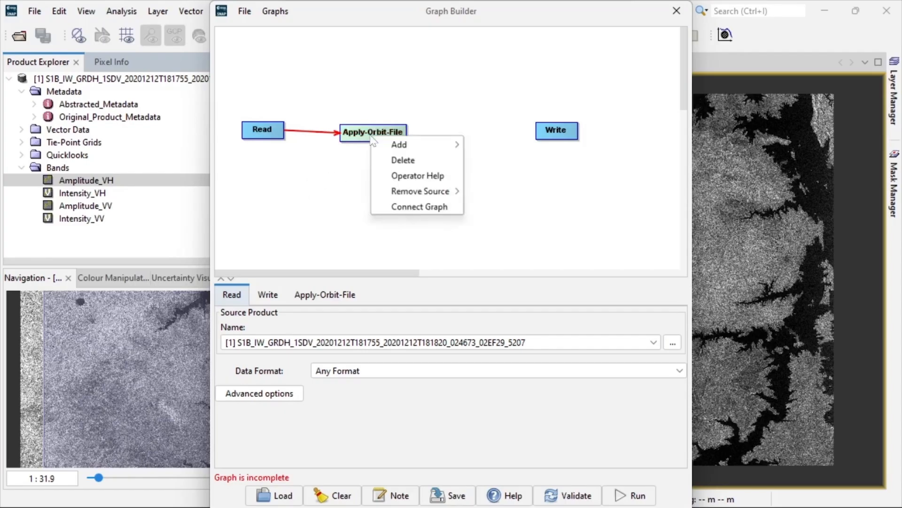
{"action": "mouse_move", "coordinate": [404, 144]}
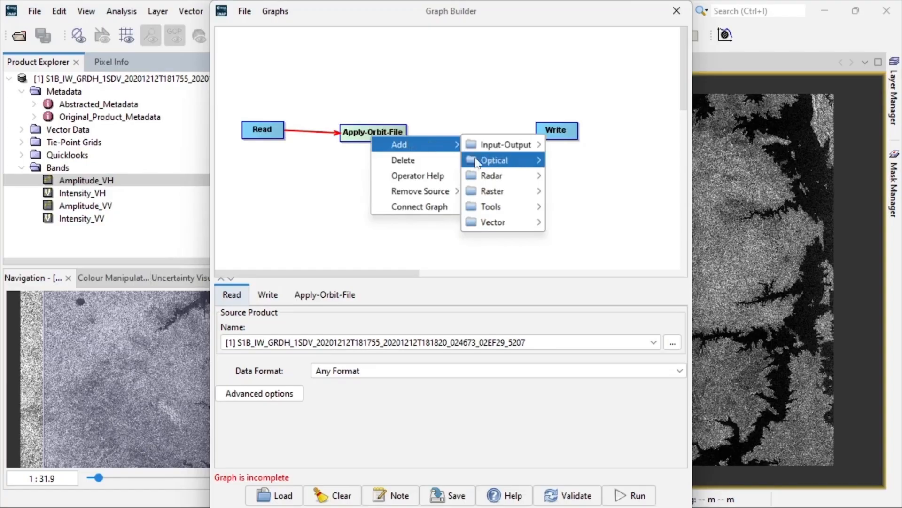
{"action": "mouse_move", "coordinate": [607, 256]}
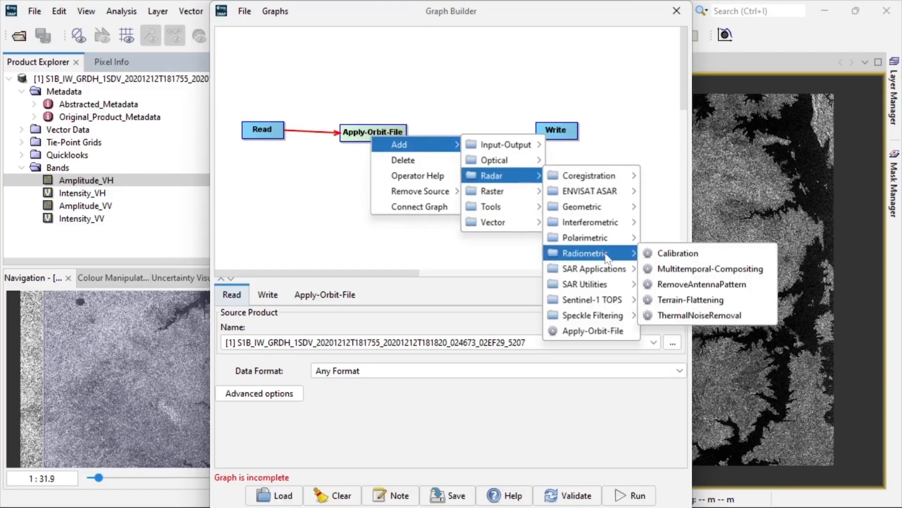
{"action": "left_click", "coordinate": [692, 318]}
{"action": "left_click_drag", "start_coordinate": [419, 153], "coordinate": [476, 139]}
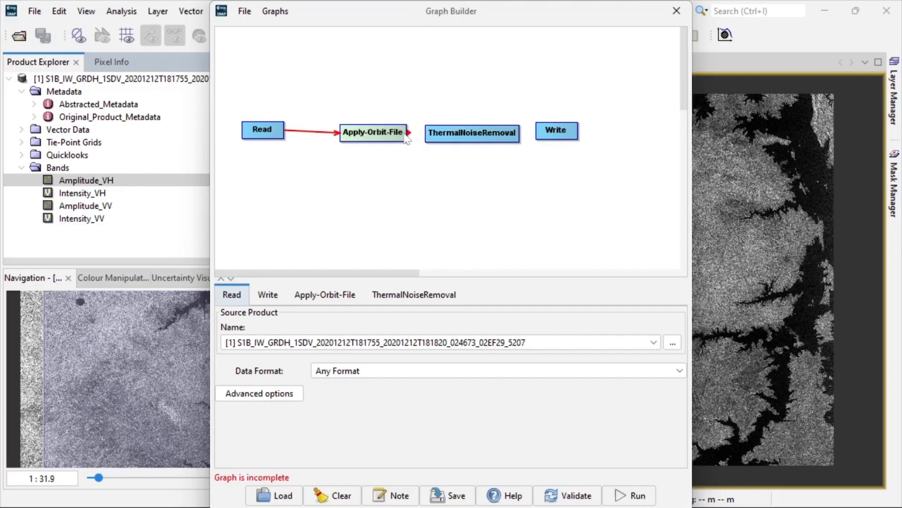
{"action": "left_click_drag", "start_coordinate": [406, 136], "coordinate": [451, 139]}
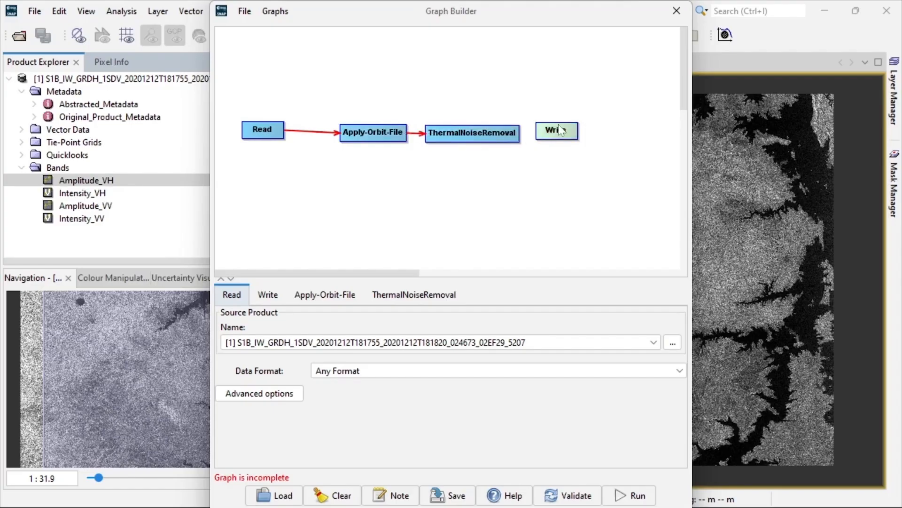
Move the Write node out of the way, then add the radiometric Calibration operator and connect it after ThermalNoiseRemoval
{"action": "left_click_drag", "start_coordinate": [560, 130], "coordinate": [629, 235]}
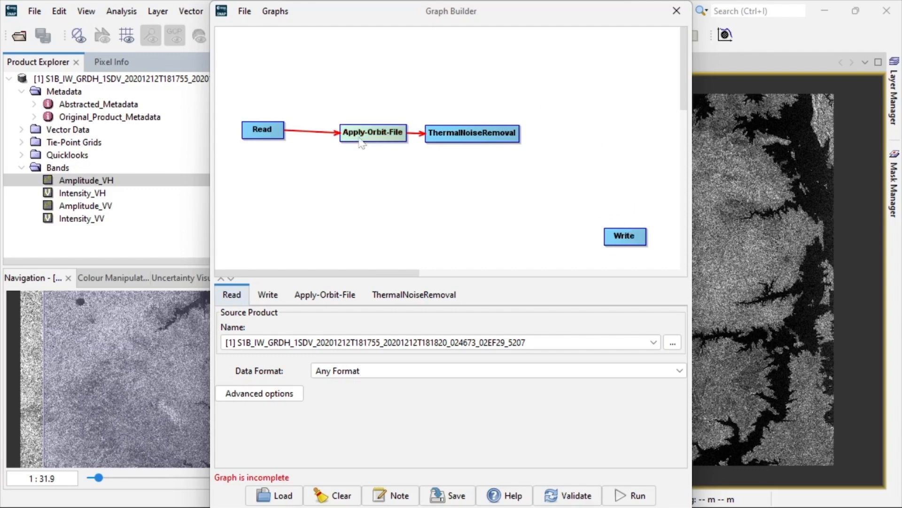
{"action": "right_click", "coordinate": [456, 141]}
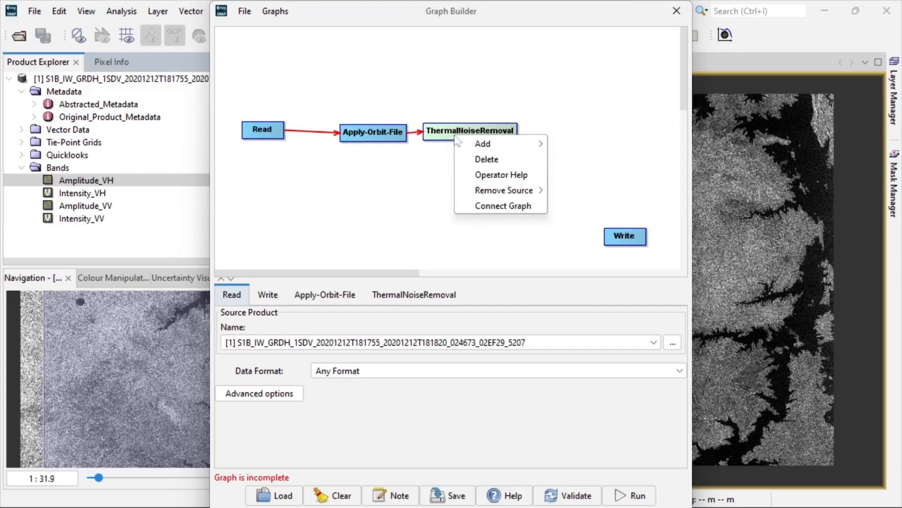
{"action": "mouse_move", "coordinate": [493, 144]}
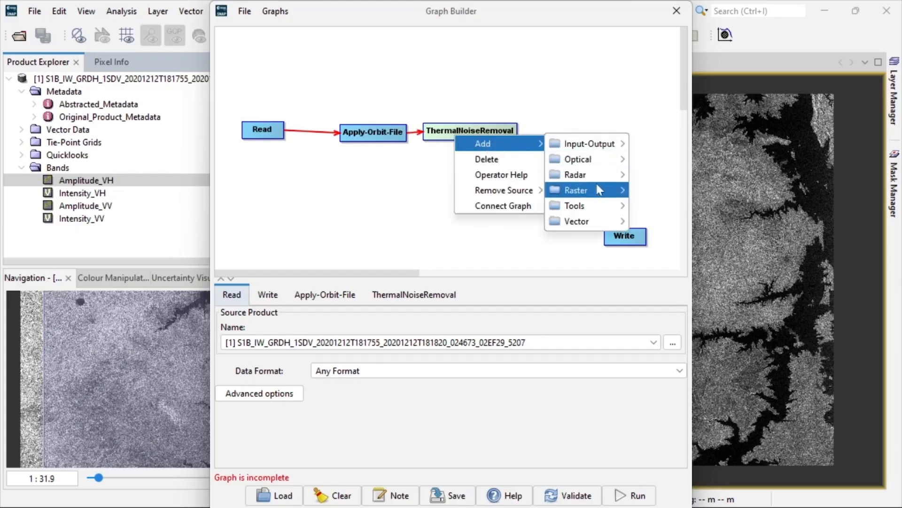
{"action": "mouse_move", "coordinate": [601, 183]}
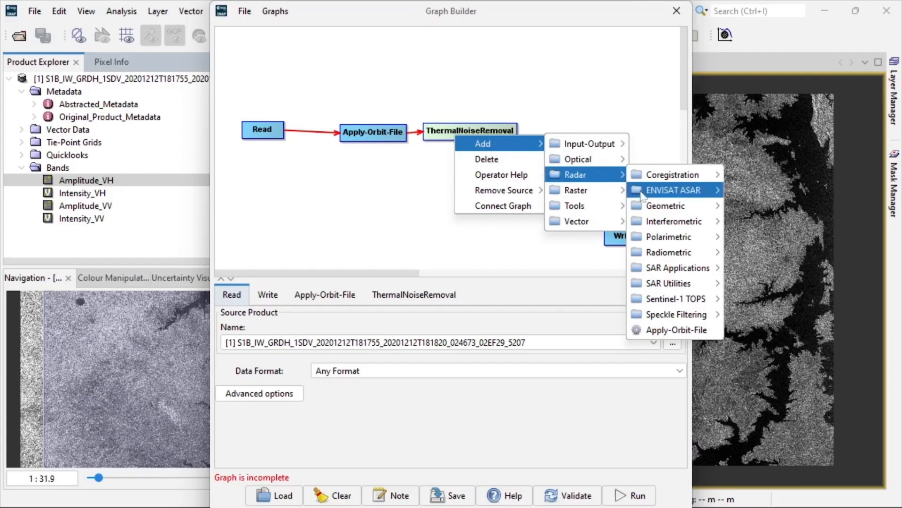
{"action": "mouse_move", "coordinate": [683, 197]}
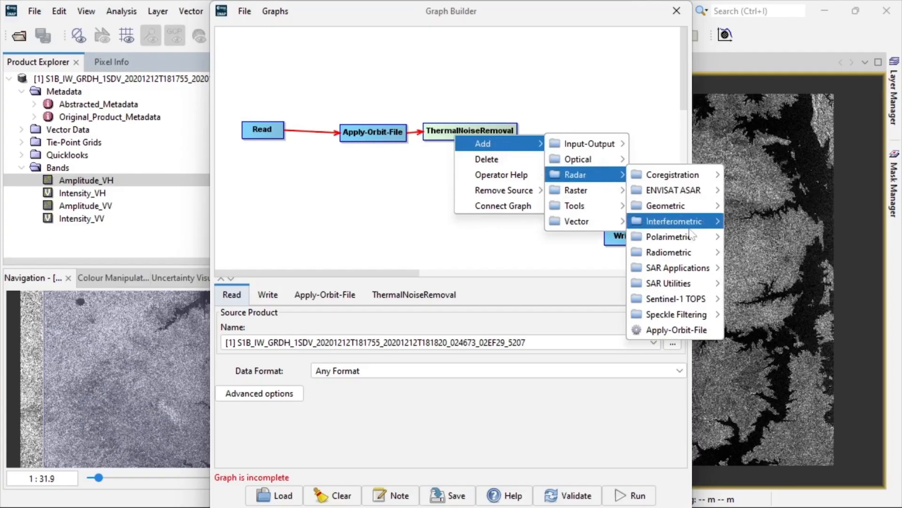
{"action": "mouse_move", "coordinate": [694, 257]}
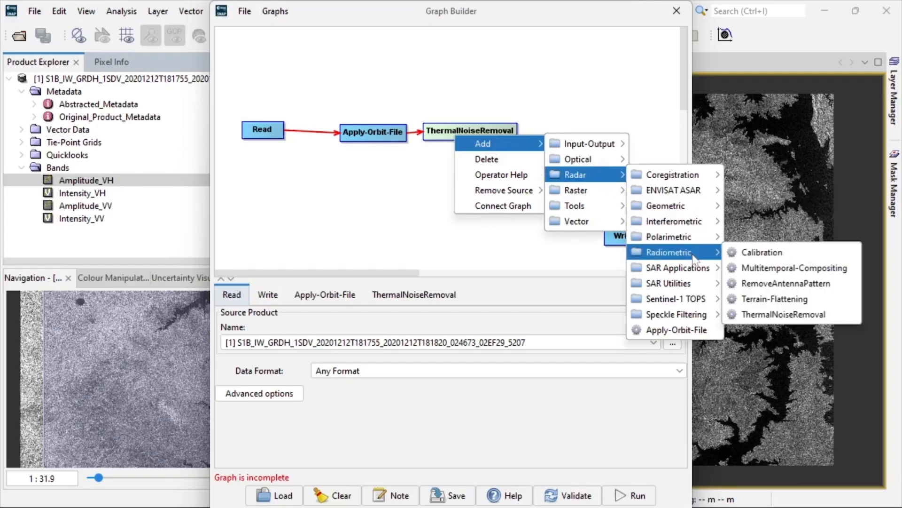
{"action": "left_click", "coordinate": [751, 252]}
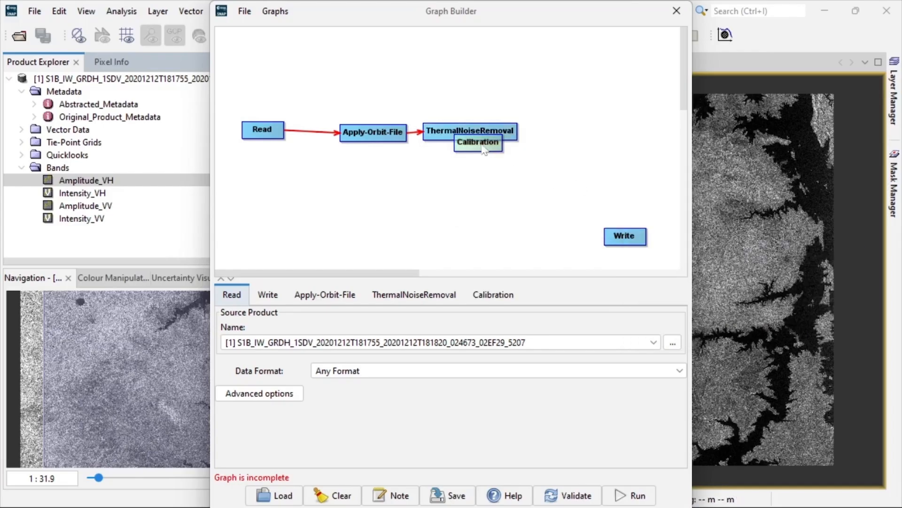
{"action": "left_click_drag", "start_coordinate": [483, 152], "coordinate": [584, 139]}
{"action": "left_click_drag", "start_coordinate": [519, 133], "coordinate": [567, 141]}
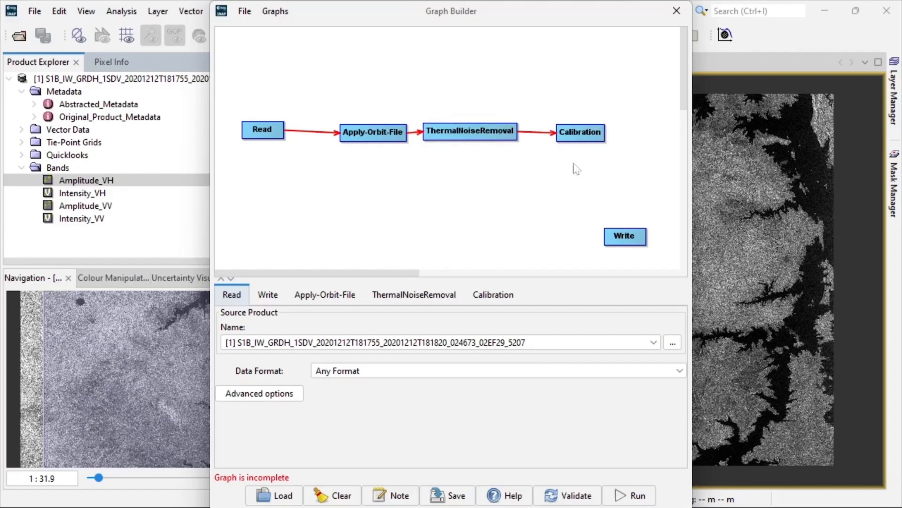
Add the radar geometric Terrain-Correction operator below Calibration and connect Calibration to it
{"action": "right_click", "coordinate": [582, 134]}
{"action": "mouse_move", "coordinate": [616, 137]}
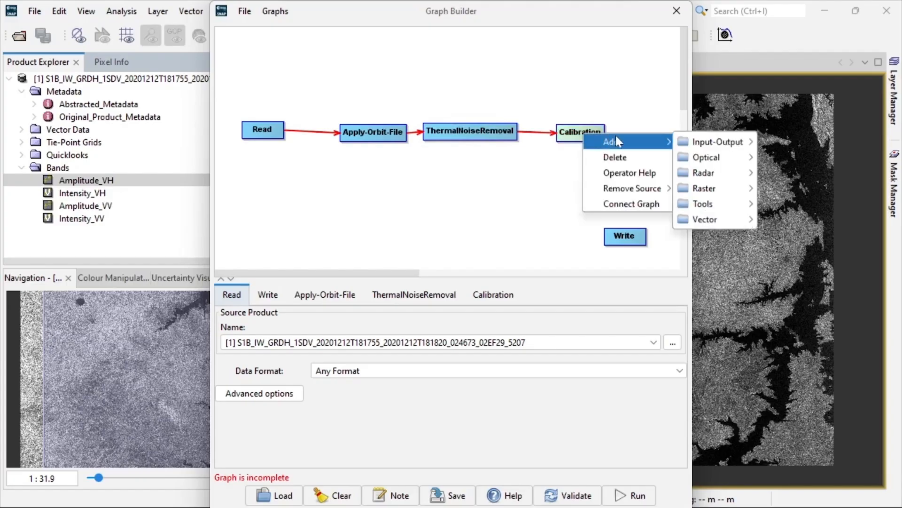
{"action": "mouse_move", "coordinate": [727, 177]}
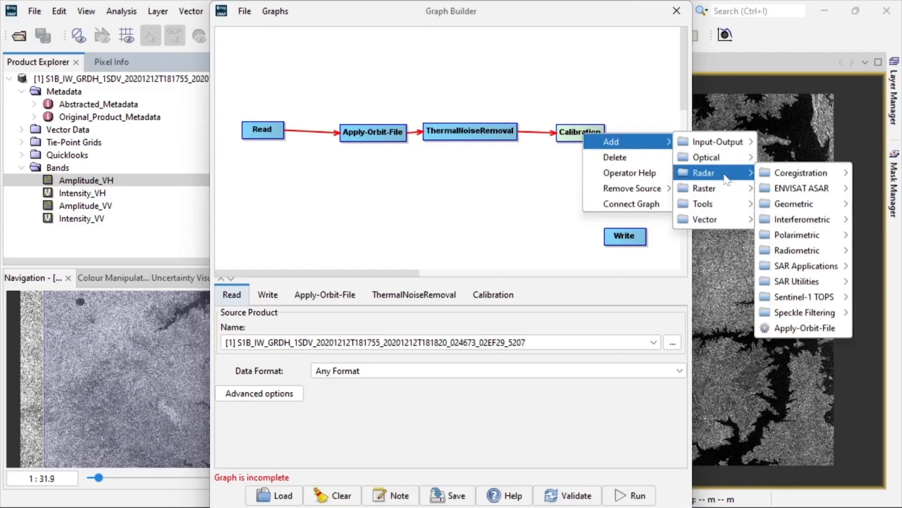
{"action": "mouse_move", "coordinate": [806, 206]}
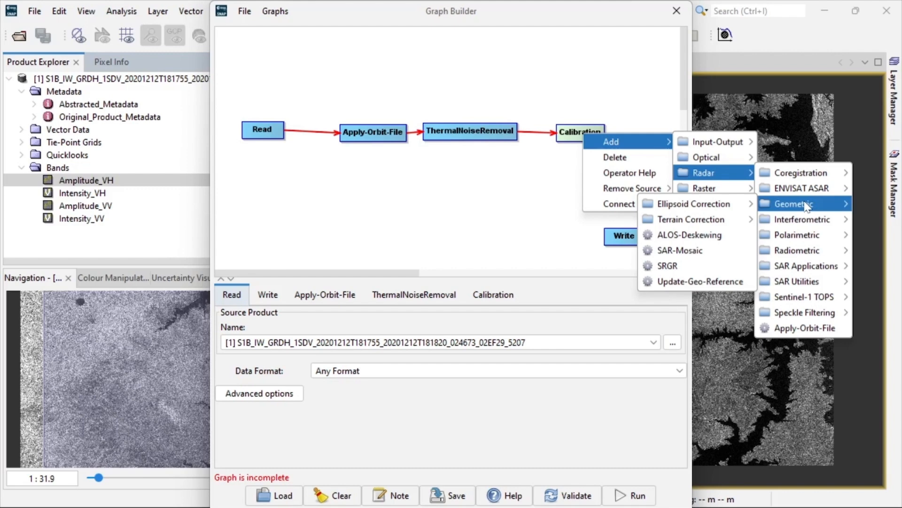
{"action": "mouse_move", "coordinate": [731, 222]}
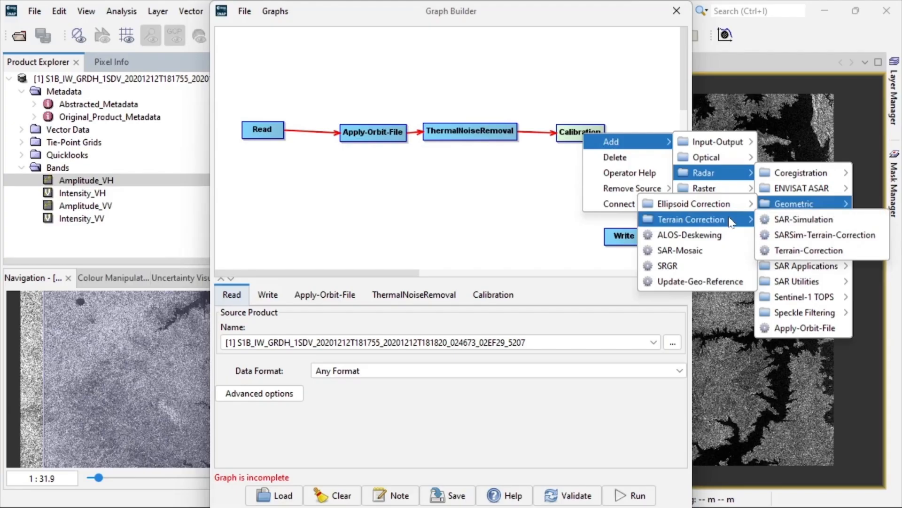
{"action": "left_click", "coordinate": [822, 251]}
{"action": "left_click_drag", "start_coordinate": [643, 143], "coordinate": [591, 191]}
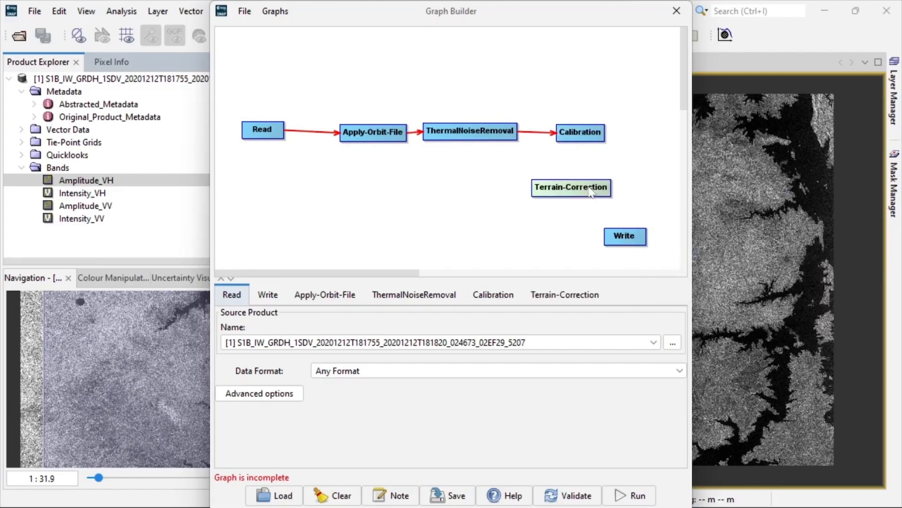
{"action": "left_click_drag", "start_coordinate": [606, 133], "coordinate": [571, 195]}
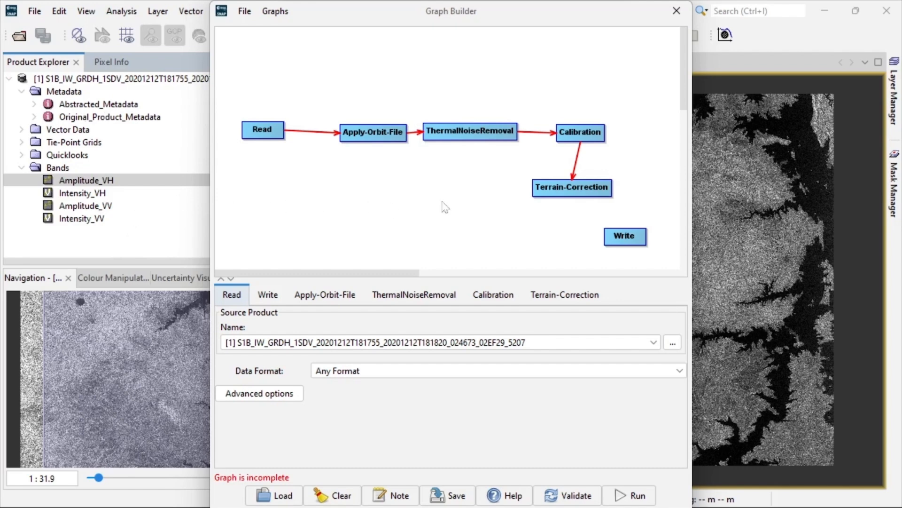
Add the raster data conversion operator LinearToFromdB and connect it between the Terrain-Correction and Write nodes
{"action": "right_click", "coordinate": [568, 193]}
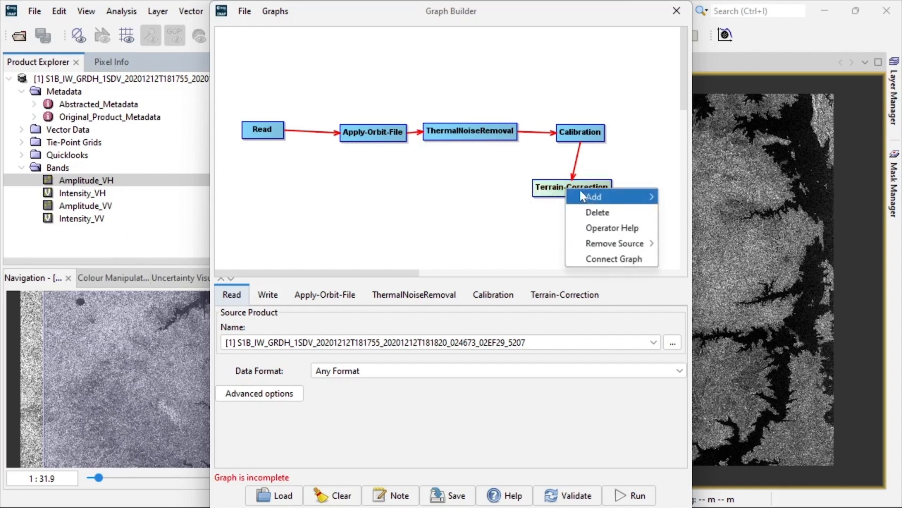
{"action": "mouse_move", "coordinate": [611, 199]}
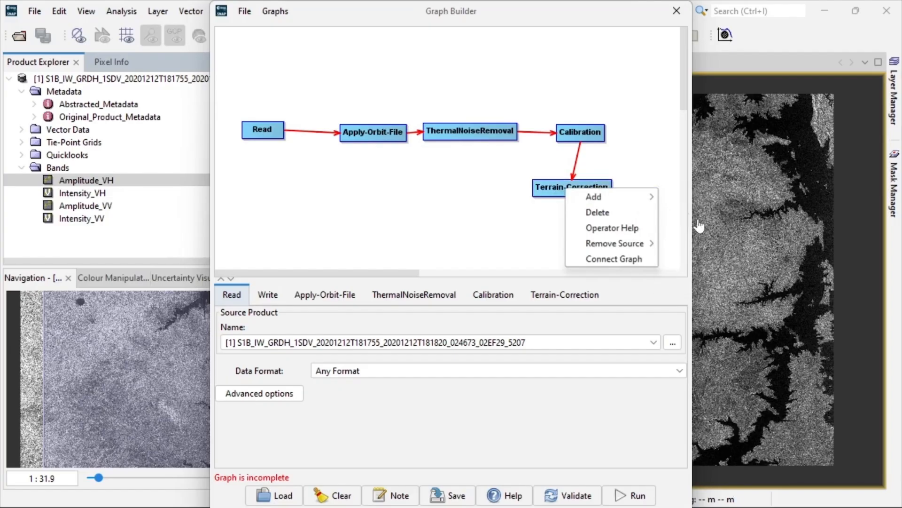
{"action": "mouse_move", "coordinate": [711, 251]}
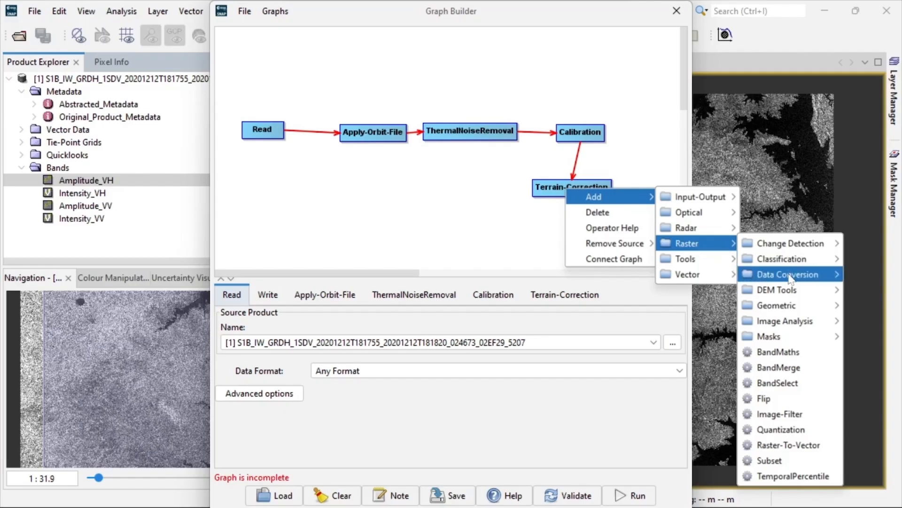
{"action": "mouse_move", "coordinate": [795, 278]}
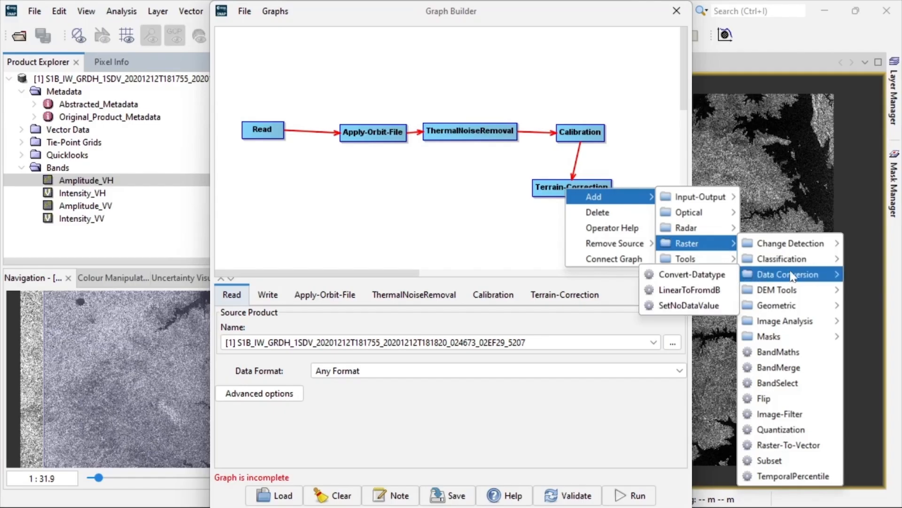
{"action": "left_click", "coordinate": [705, 290]}
{"action": "left_click_drag", "start_coordinate": [621, 214], "coordinate": [526, 237]}
{"action": "mouse_move", "coordinate": [563, 197]}
{"action": "left_mouse_down"}
{"action": "mouse_move", "coordinate": [540, 198]}
{"action": "mouse_move", "coordinate": [553, 198]}
{"action": "left_mouse_up"}
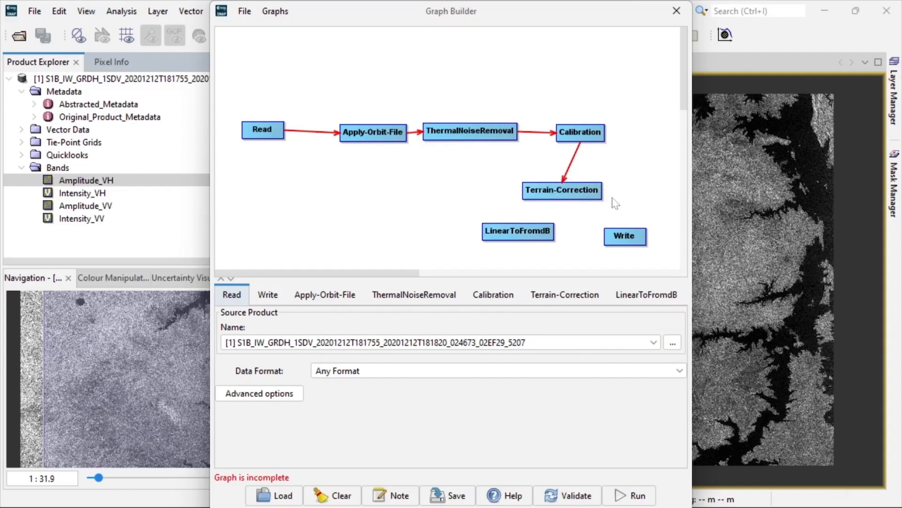
{"action": "left_click_drag", "start_coordinate": [604, 190], "coordinate": [519, 238]}
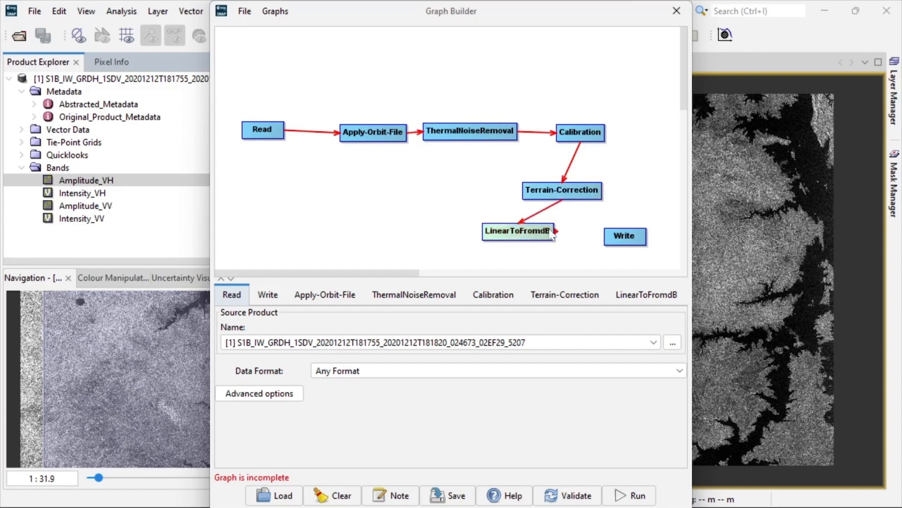
{"action": "left_click_drag", "start_coordinate": [553, 234], "coordinate": [625, 240]}
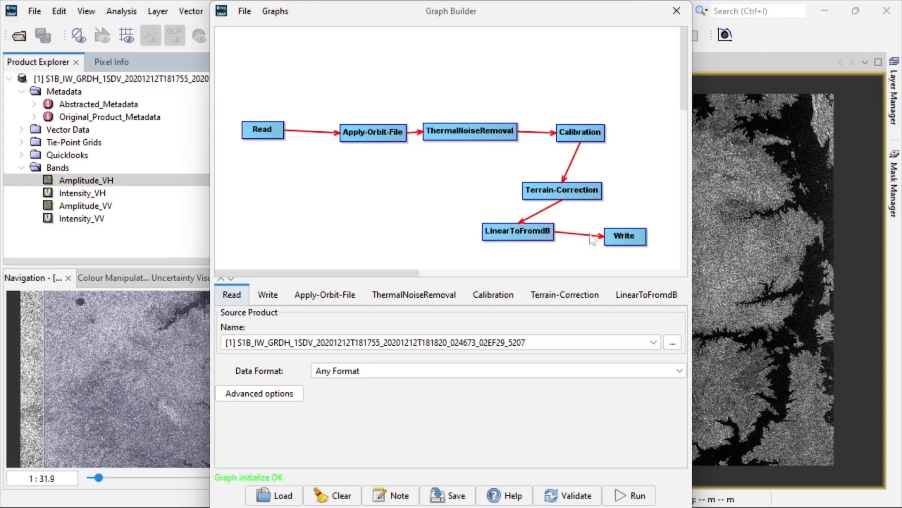
Shorten the Write node's target product name to S1B_IW_GRDH_1SDV_TC_dB
{"action": "left_click", "coordinate": [274, 137]}
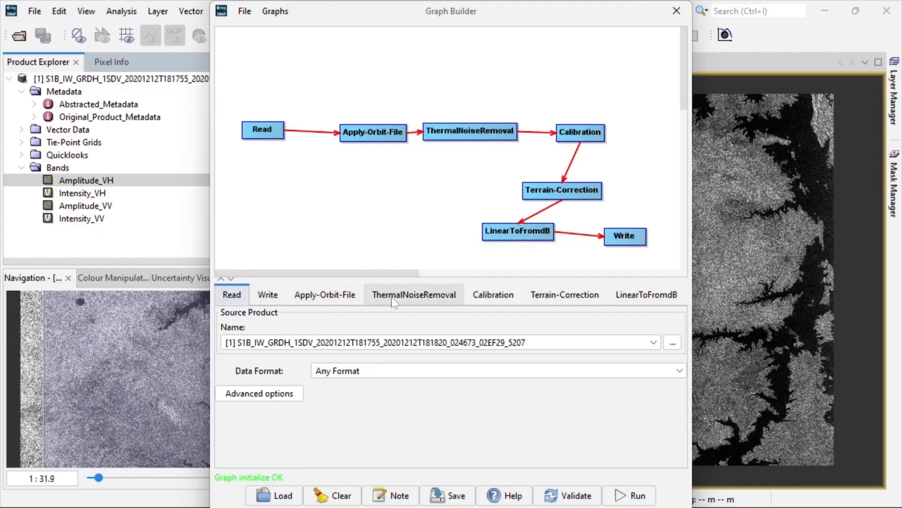
{"action": "left_click", "coordinate": [266, 297]}
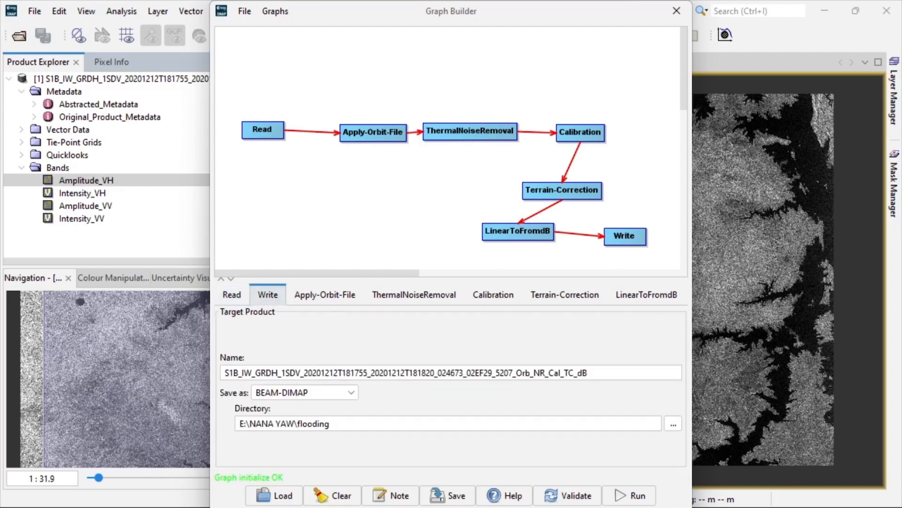
{"action": "left_click_drag", "start_coordinate": [564, 372], "coordinate": [304, 372]}
{"action": "key", "text": "BackSpace"}
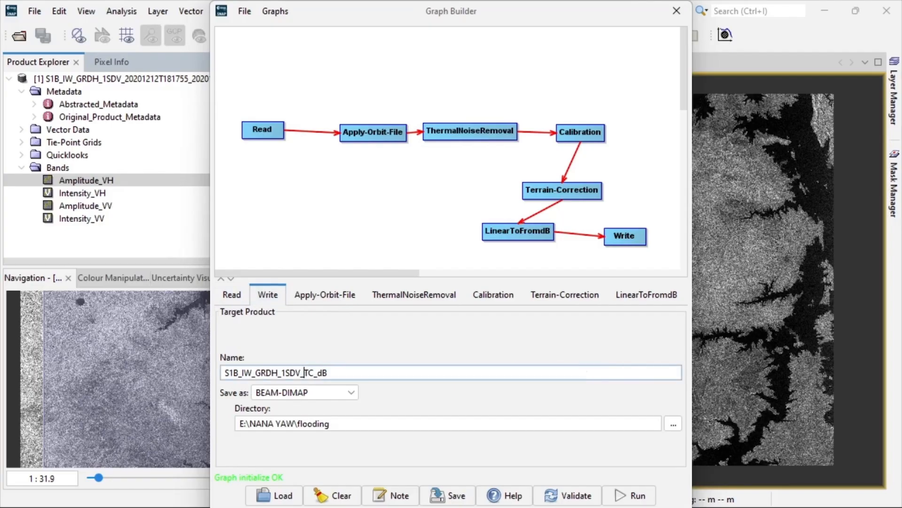
Review the parameters of the Apply-Orbit-File, ThermalNoiseRemoval and Calibration operators in the graph
{"action": "left_click", "coordinate": [316, 294]}
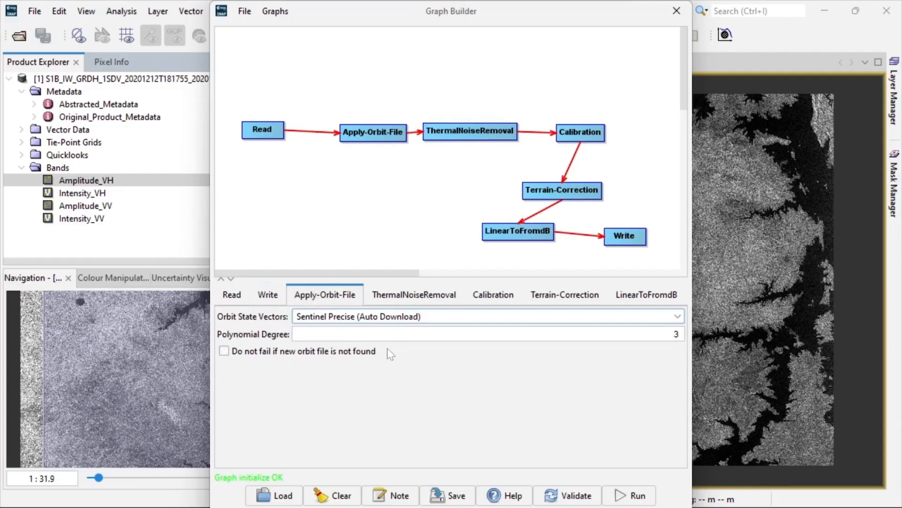
{"action": "left_click", "coordinate": [418, 301]}
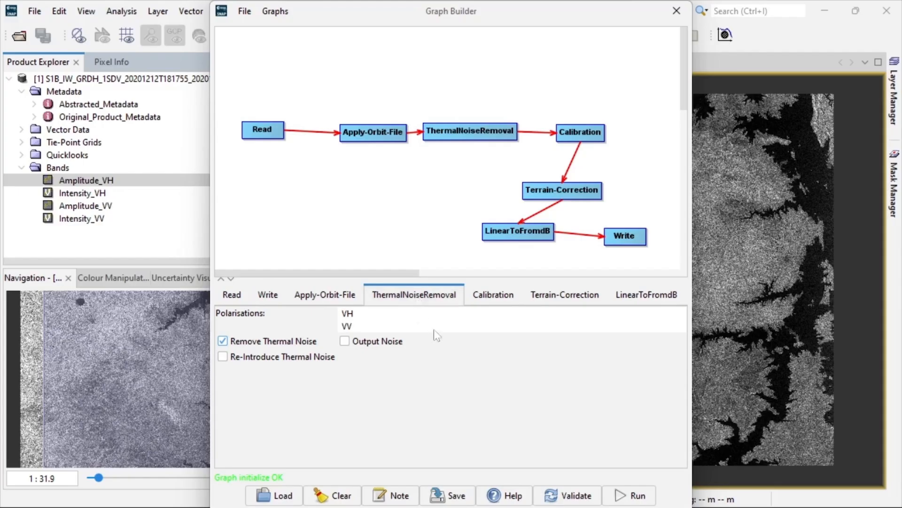
{"action": "left_click", "coordinate": [475, 305]}
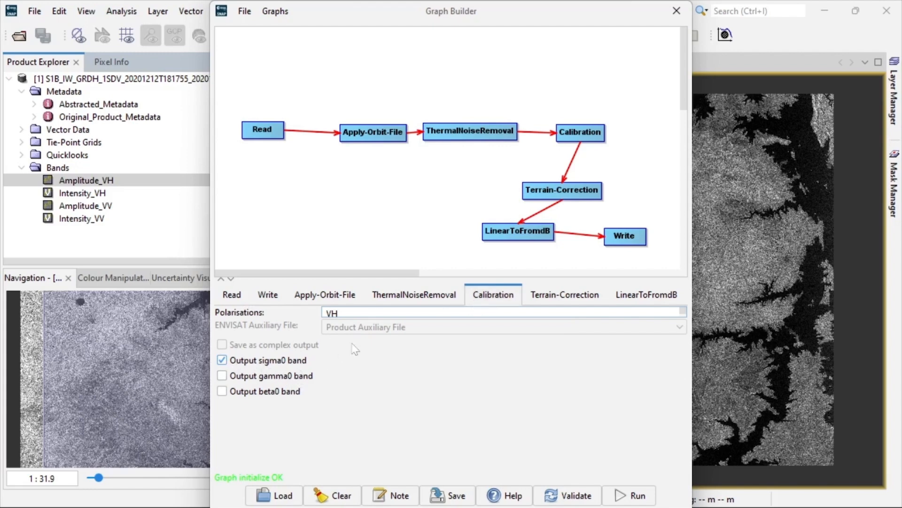
Set the Terrain-Correction map projection to UTM / WGS 84 (Automatic), and check the LinearToFromdB source bands
{"action": "left_click", "coordinate": [553, 299]}
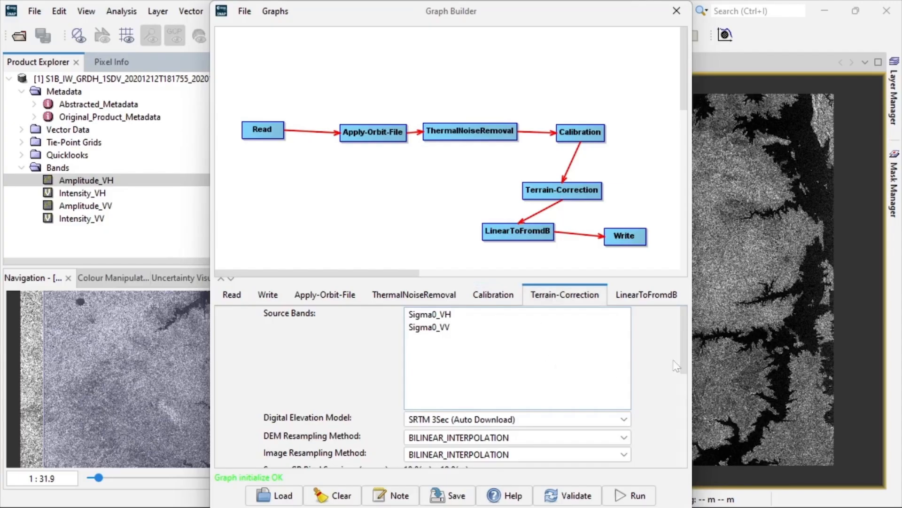
{"action": "scroll", "coordinate": [685, 360], "scroll_direction": "down", "scroll_amount": 3}
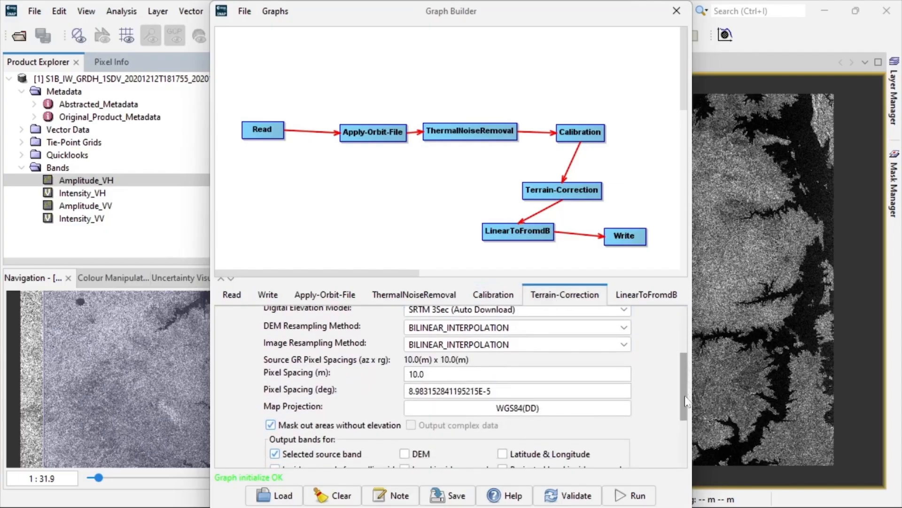
{"action": "left_click", "coordinate": [540, 398]}
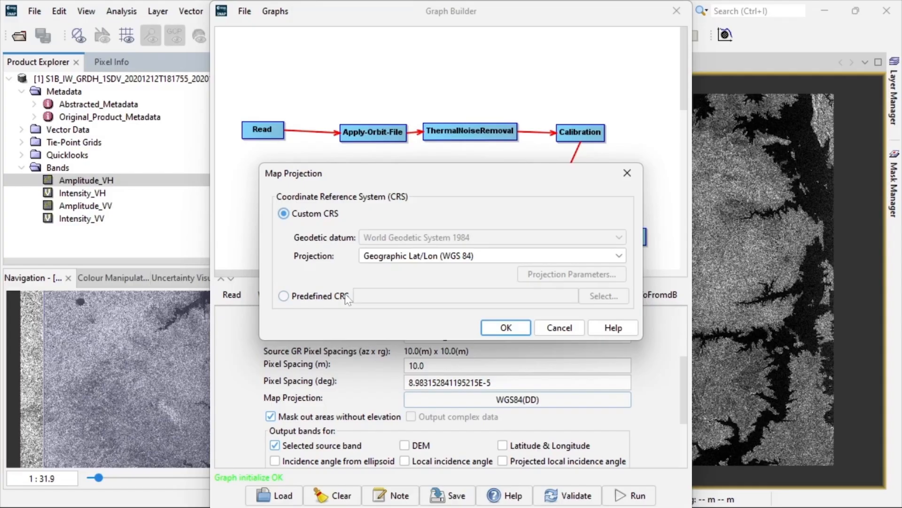
{"action": "left_click", "coordinate": [487, 258]}
{"action": "scroll", "coordinate": [474, 371], "scroll_direction": "down", "scroll_amount": 10}
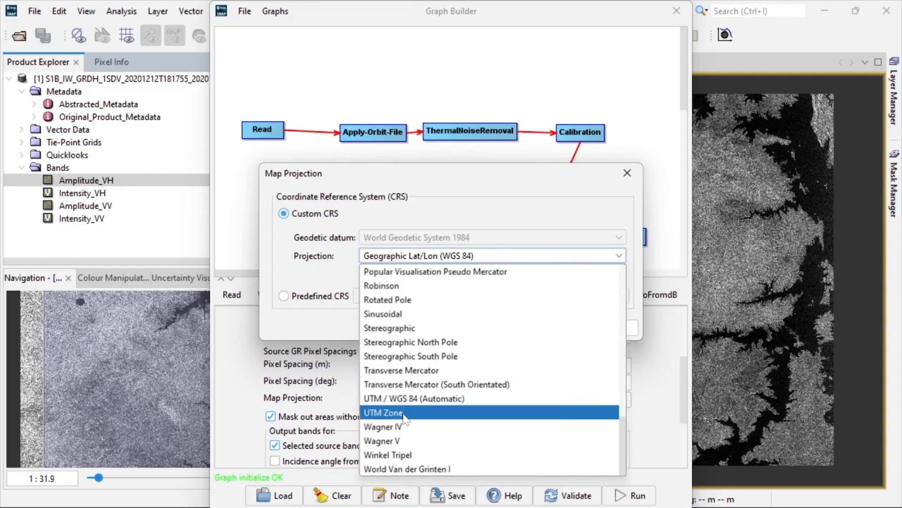
{"action": "left_click", "coordinate": [443, 404]}
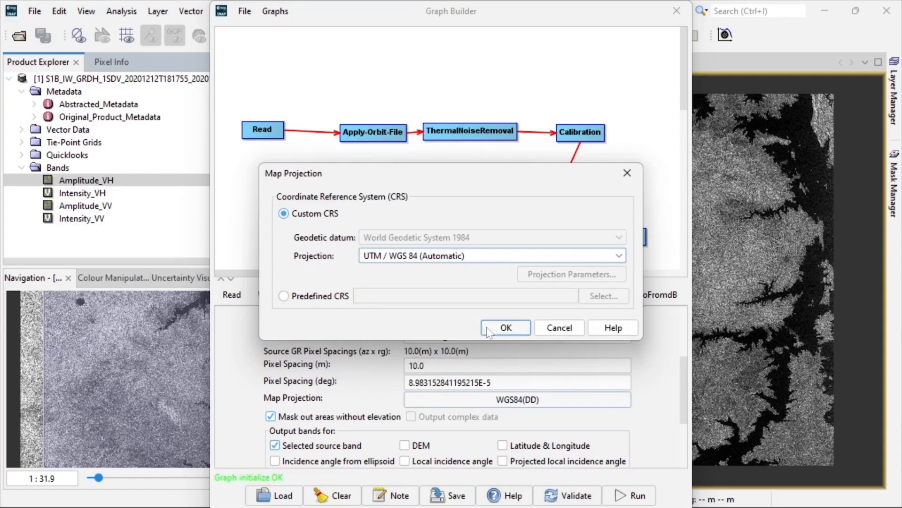
{"action": "left_click", "coordinate": [519, 325]}
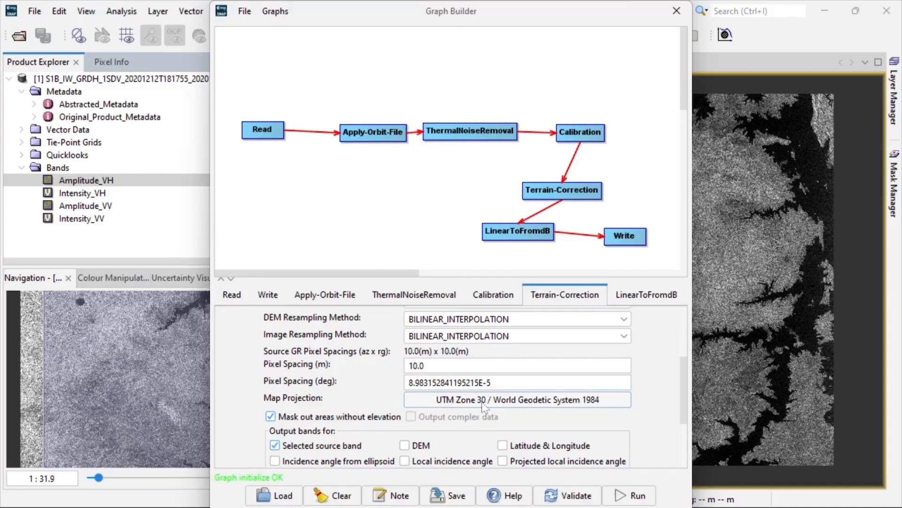
{"action": "scroll", "coordinate": [493, 395], "scroll_direction": "down", "scroll_amount": 1}
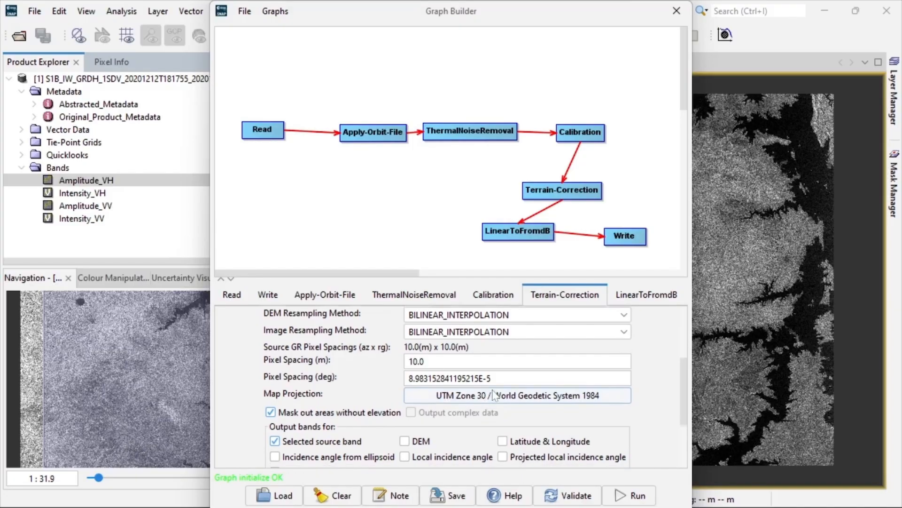
{"action": "left_click", "coordinate": [647, 296]}
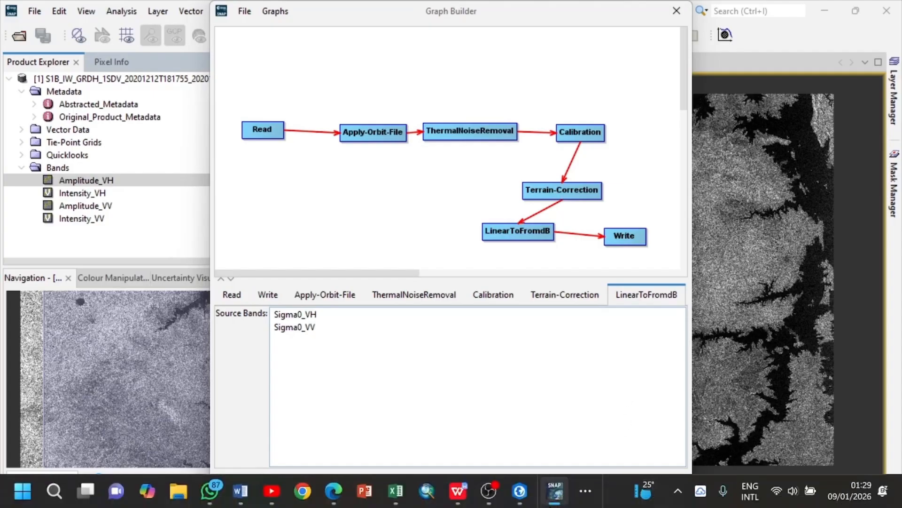
Switch to ArcGIS Pro and add Sigma0_VH_db.img and Sigma0_VV_db.img from the S1B 20201224 product inside the neww folder to the map
{"action": "mouse_move", "coordinate": [555, 491]}
{"action": "left_click", "coordinate": [521, 498]}
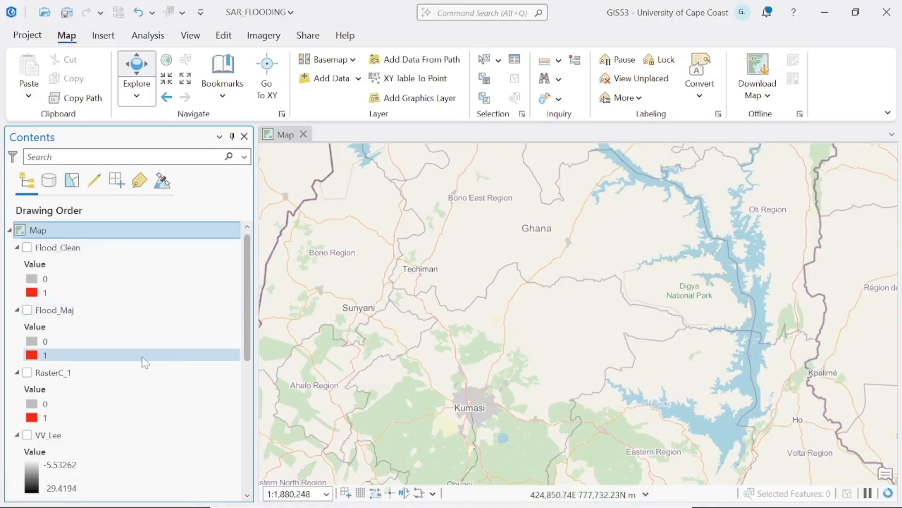
{"action": "left_click", "coordinate": [332, 79]}
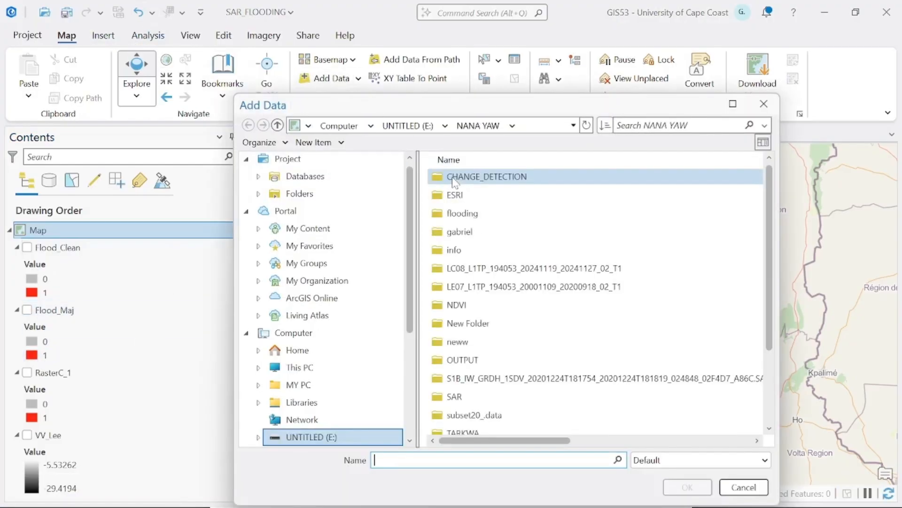
{"action": "double_click", "coordinate": [458, 341]}
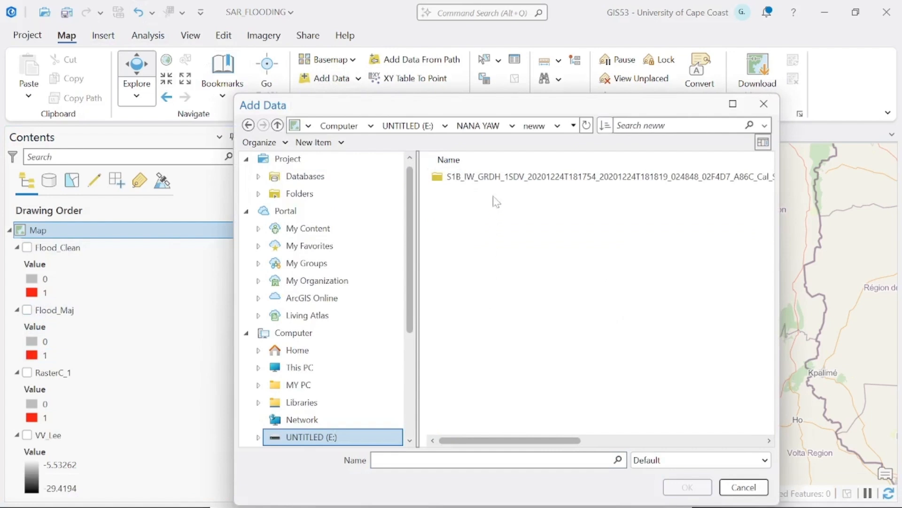
{"action": "left_click", "coordinate": [496, 179]}
{"action": "double_click", "coordinate": [495, 179]}
{"action": "left_click", "coordinate": [484, 195]}
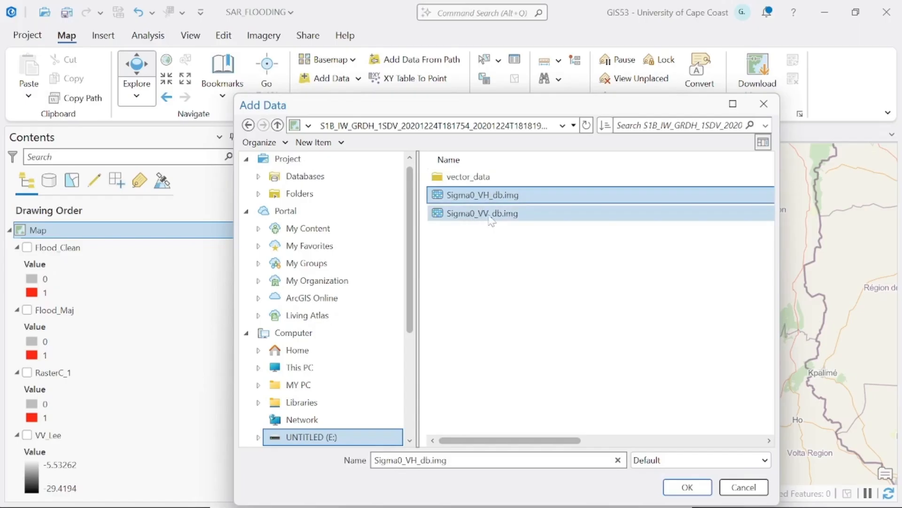
{"action": "left_click", "coordinate": [492, 217]}
{"action": "left_click", "coordinate": [491, 196]}
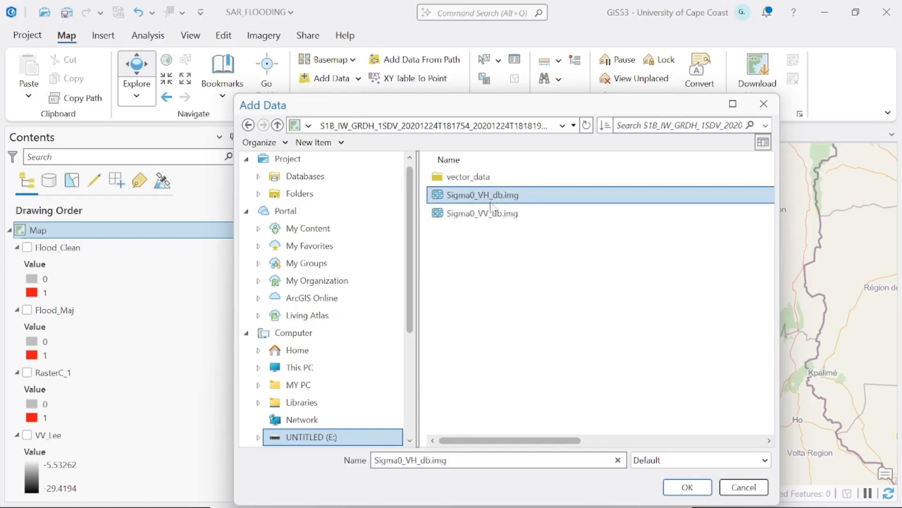
{"action": "left_click", "coordinate": [496, 213], "text": "shift"}
{"action": "left_click", "coordinate": [667, 486]}
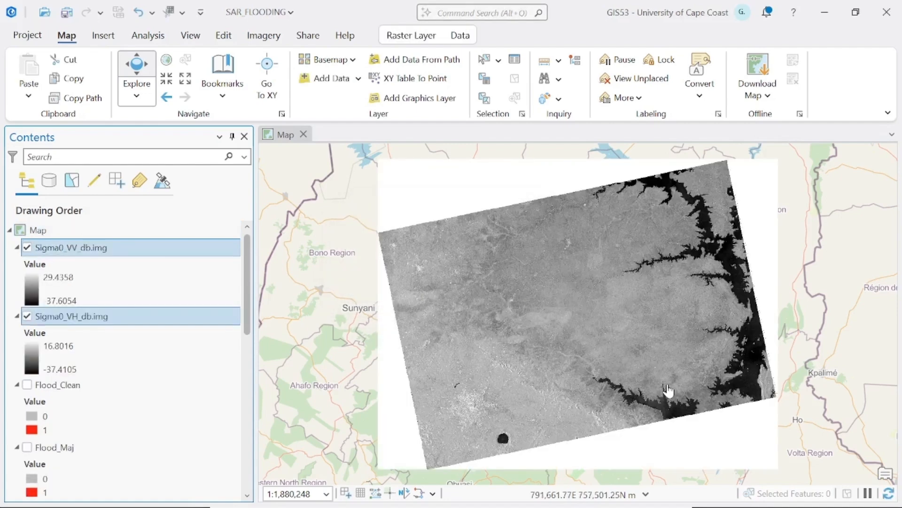
Examine the lake shoreline and islands in the added Sigma0 VV raster up close, and return to the full scene
{"action": "scroll", "coordinate": [772, 384], "scroll_direction": "up", "scroll_amount": 3}
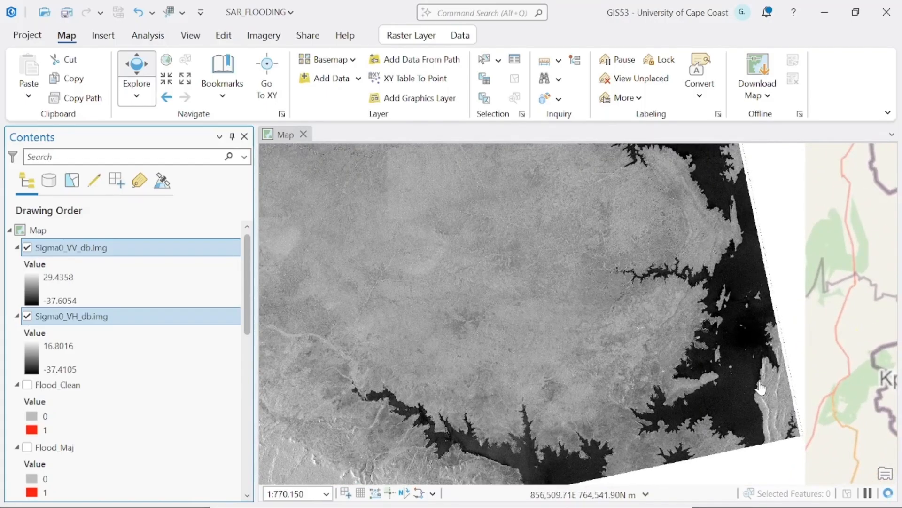
{"action": "scroll", "coordinate": [760, 388], "scroll_direction": "up", "scroll_amount": 2}
{"action": "scroll", "coordinate": [761, 388], "scroll_direction": "up", "scroll_amount": 6}
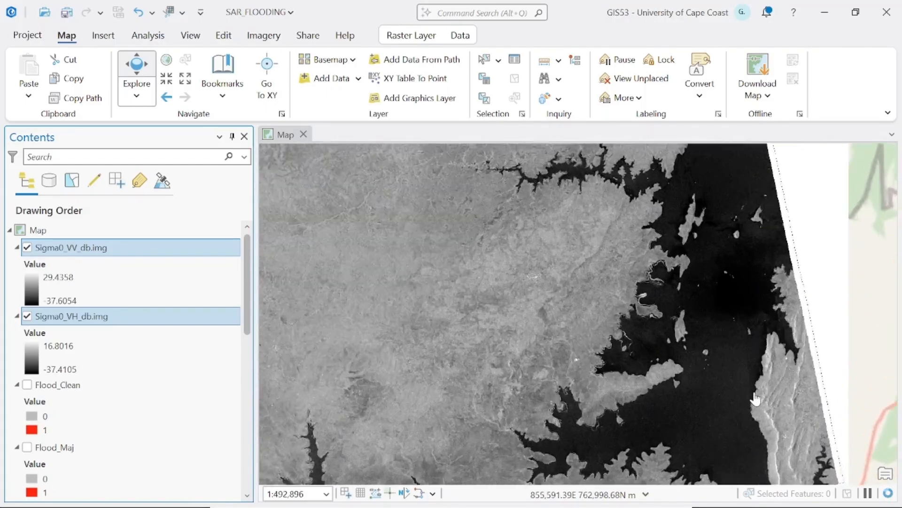
{"action": "scroll", "coordinate": [756, 396], "scroll_direction": "down", "scroll_amount": 3}
{"action": "scroll", "coordinate": [756, 399], "scroll_direction": "up", "scroll_amount": 3}
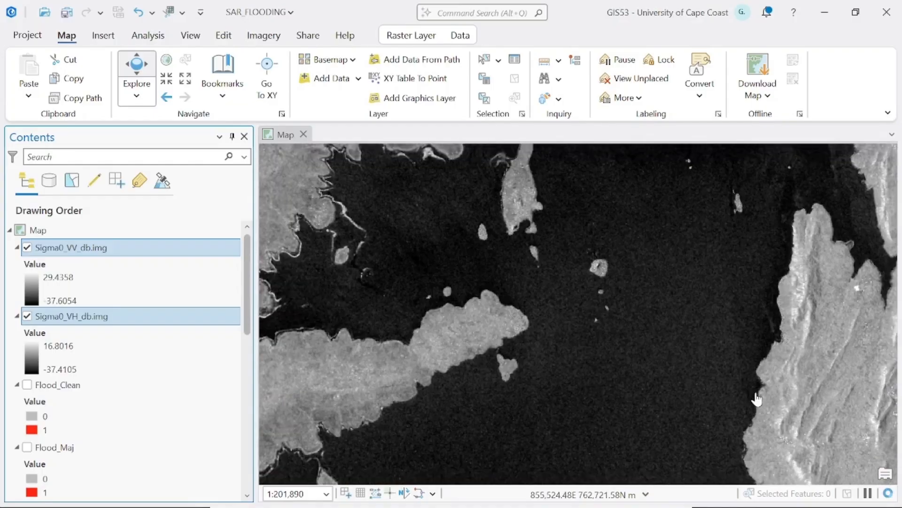
{"action": "scroll", "coordinate": [756, 400], "scroll_direction": "down", "scroll_amount": 7}
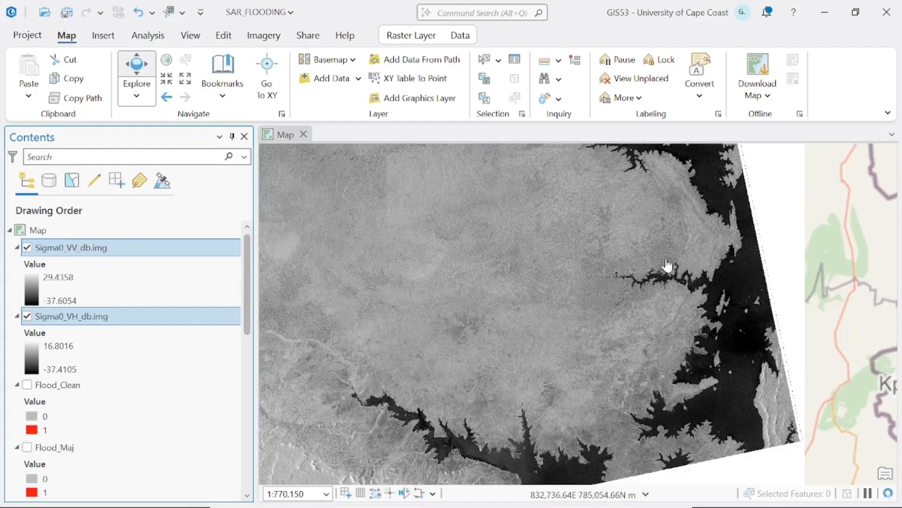
{"action": "scroll", "coordinate": [672, 314], "scroll_direction": "down", "scroll_amount": 2}
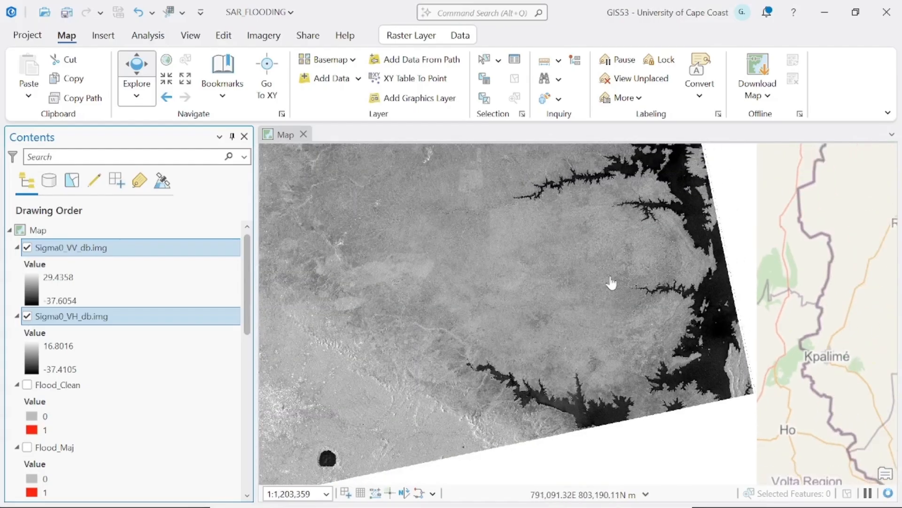
{"action": "scroll", "coordinate": [631, 292], "scroll_direction": "down", "scroll_amount": 2}
{"action": "left_click_drag", "start_coordinate": [579, 267], "coordinate": [623, 306]}
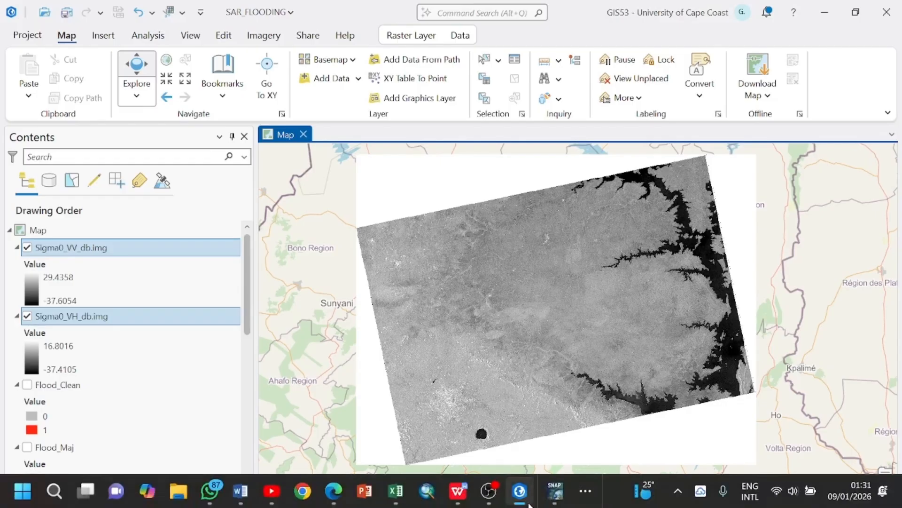
Switch back to SNAP and check the Write node's target name and the contents of its output directory
{"action": "left_click", "coordinate": [556, 494]}
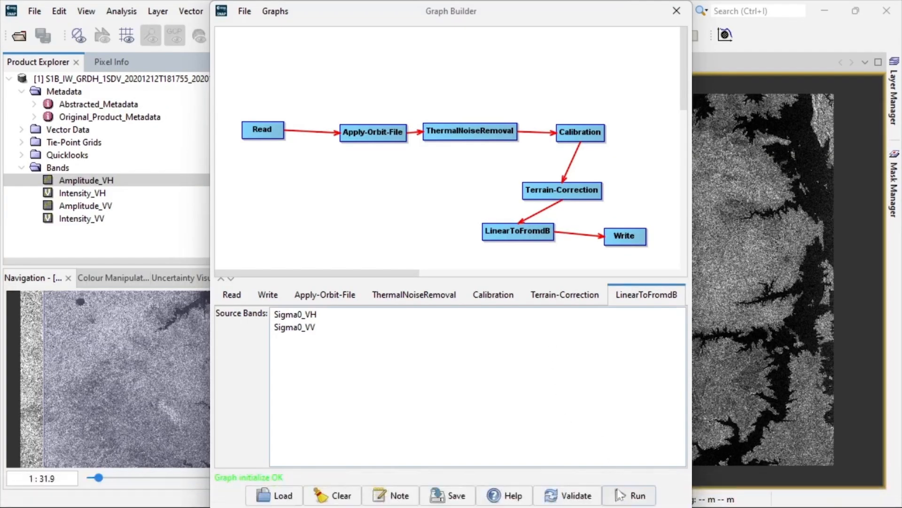
{"action": "left_click", "coordinate": [267, 295]}
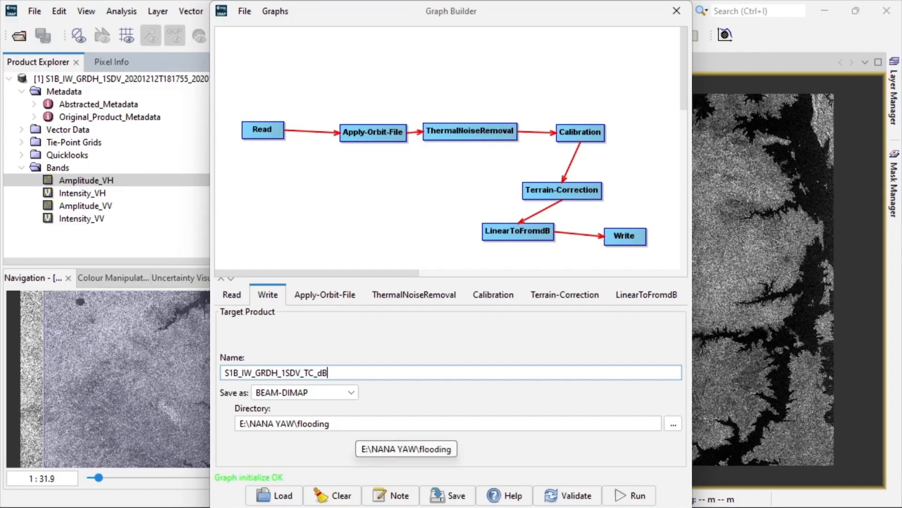
{"action": "left_click", "coordinate": [678, 428]}
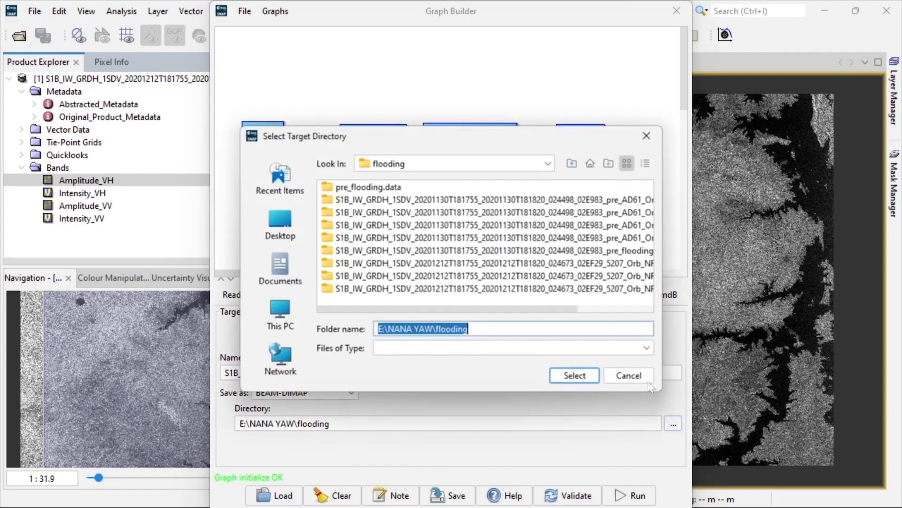
{"action": "left_click", "coordinate": [650, 136]}
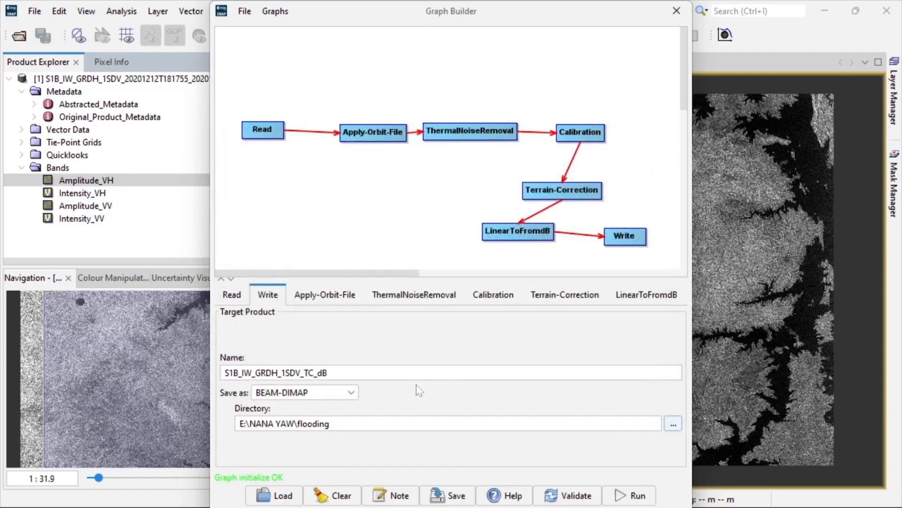
Switch to ArcGIS Pro and look at the processed Sigma0 image files available to add, without adding any
{"action": "mouse_move", "coordinate": [332, 507]}
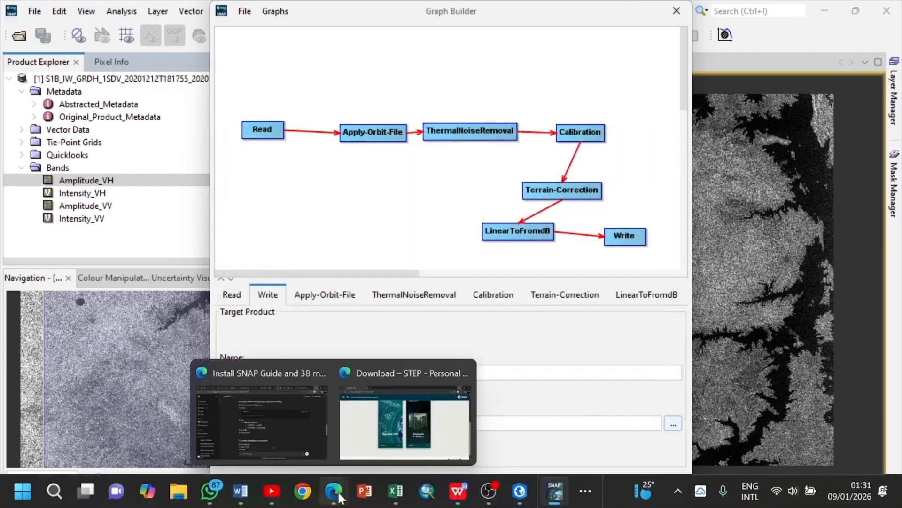
{"action": "left_click", "coordinate": [520, 491]}
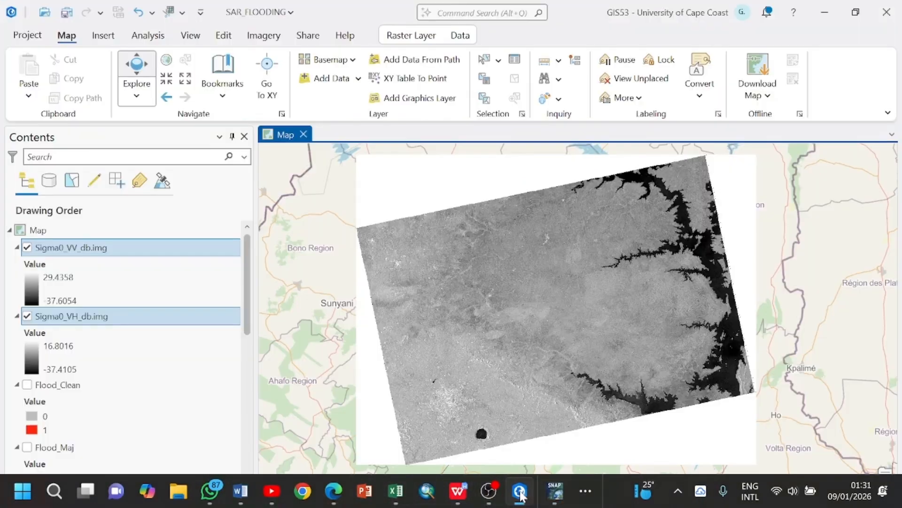
{"action": "left_click", "coordinate": [323, 79]}
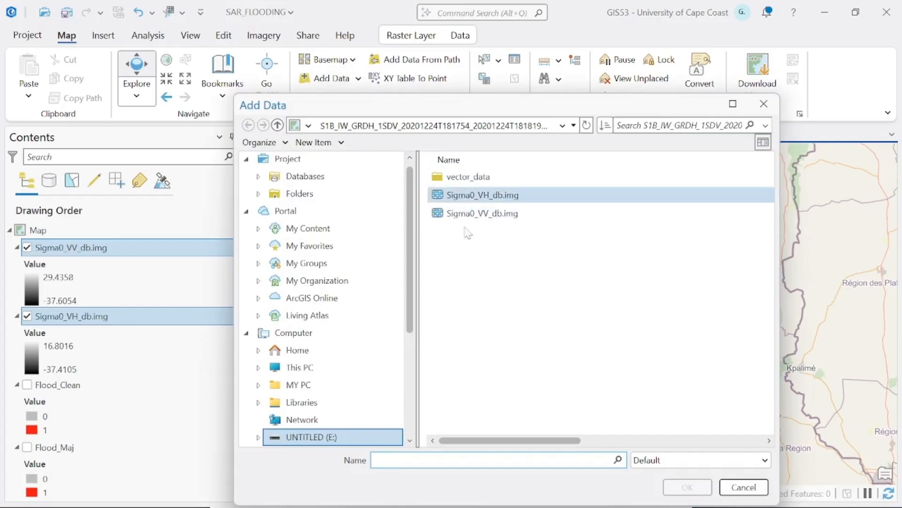
{"action": "left_click", "coordinate": [763, 104]}
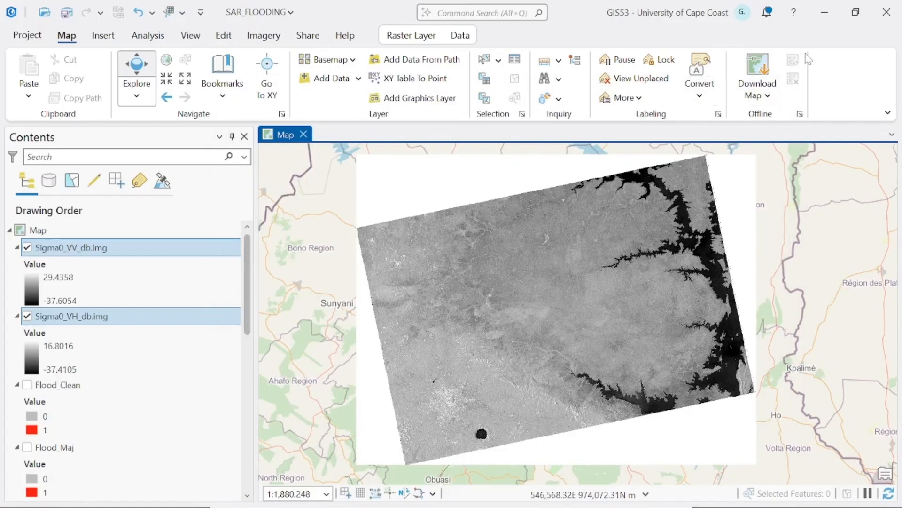